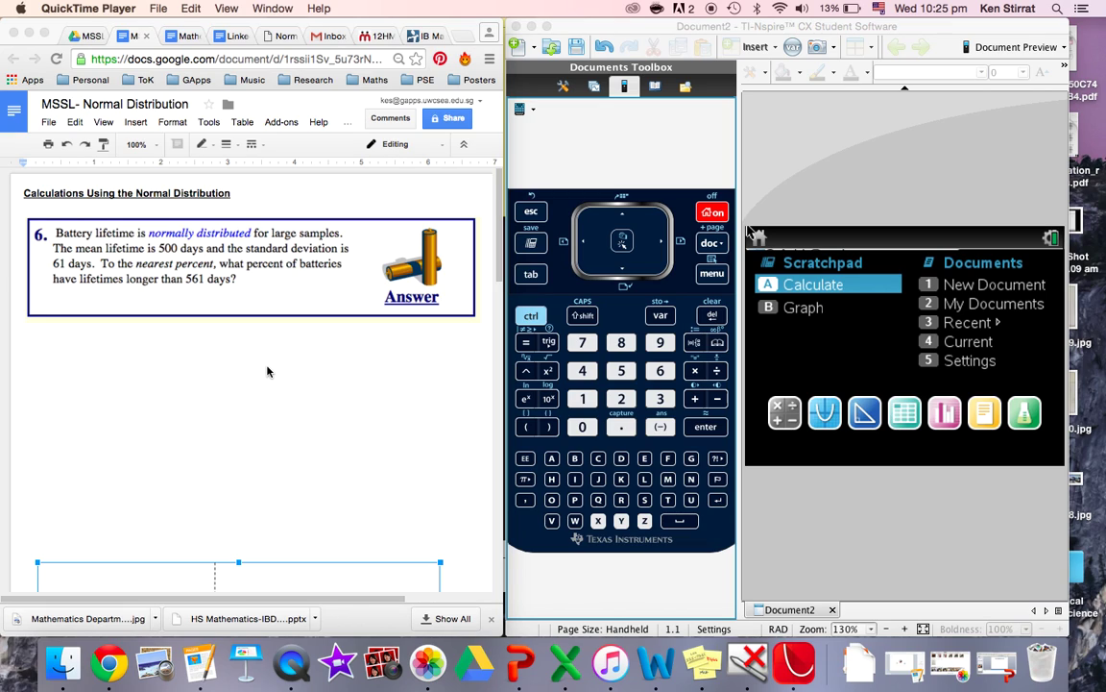
# - Bring the worksheet forward and show question 6 with its curve marking 500, 561 and σ = 61
pyautogui.click(324, 581)
pyautogui.scroll(-8, 322, 551)
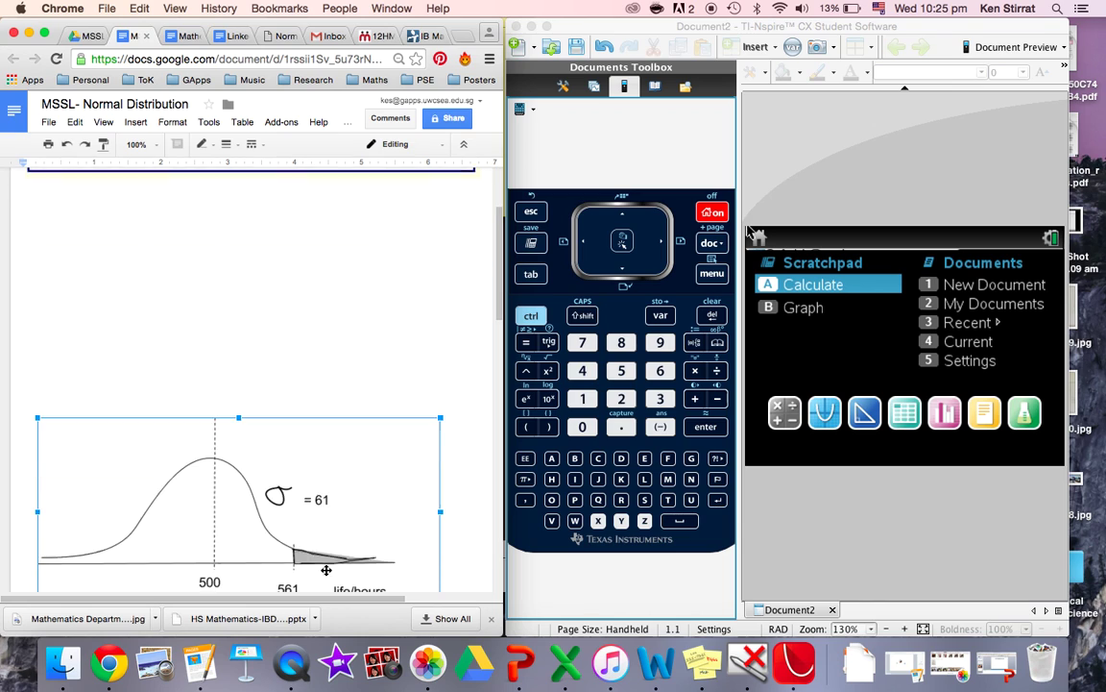
pyautogui.scroll(4, 335, 363)
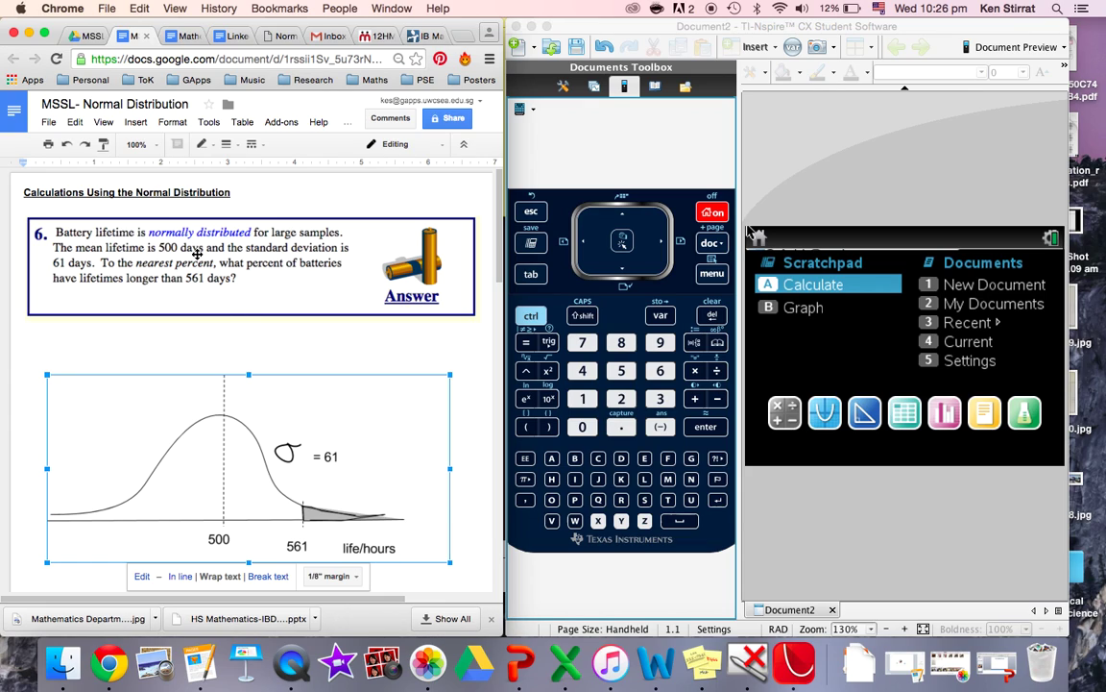
# - Change the question 6 diagram's axis label from life/hours to life/days and save the drawing
pyautogui.doubleClick(370, 551)
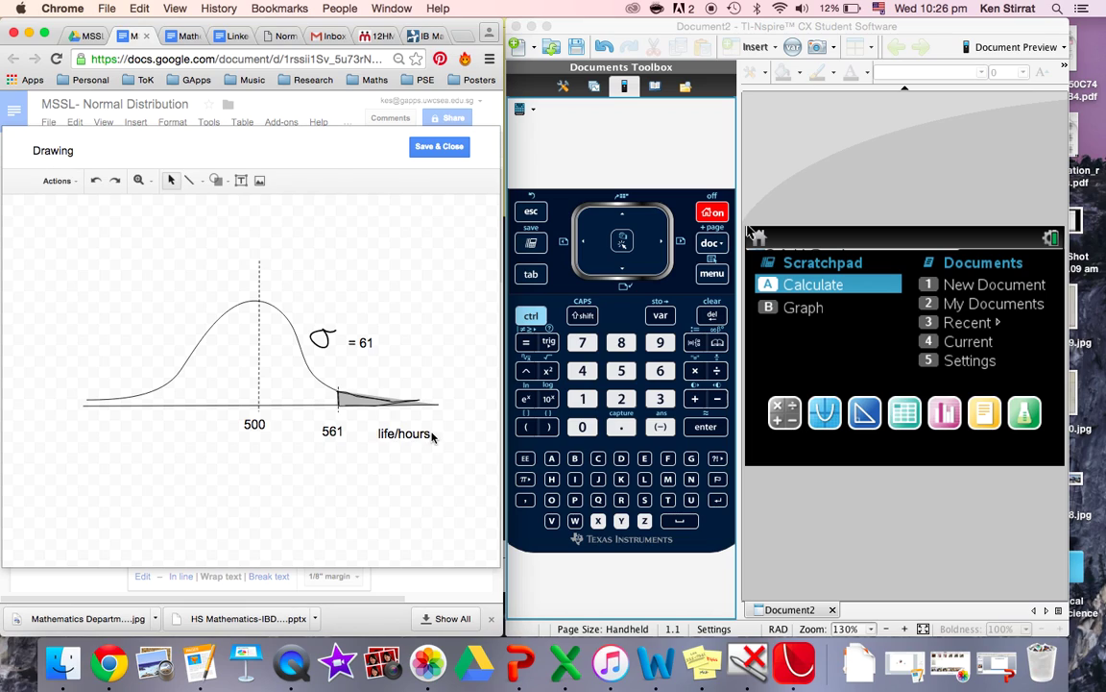
pyautogui.click(433, 437)
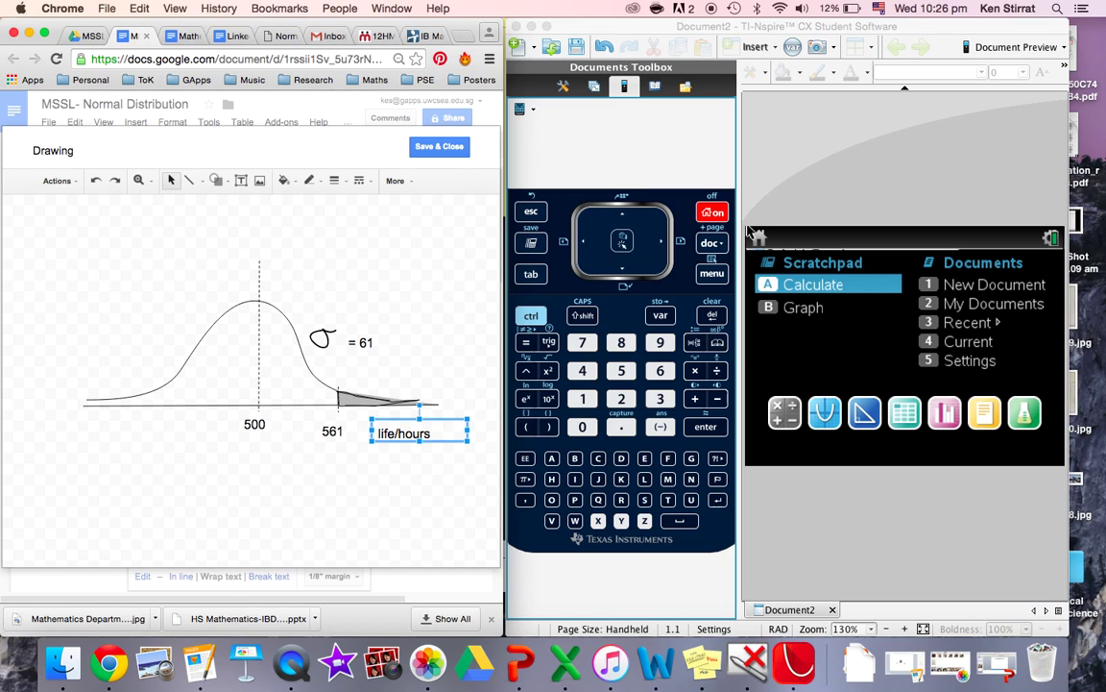
pyautogui.press('BackSpace')
pyautogui.press('BackSpace')
pyautogui.write('days')
pyautogui.click(440, 149)
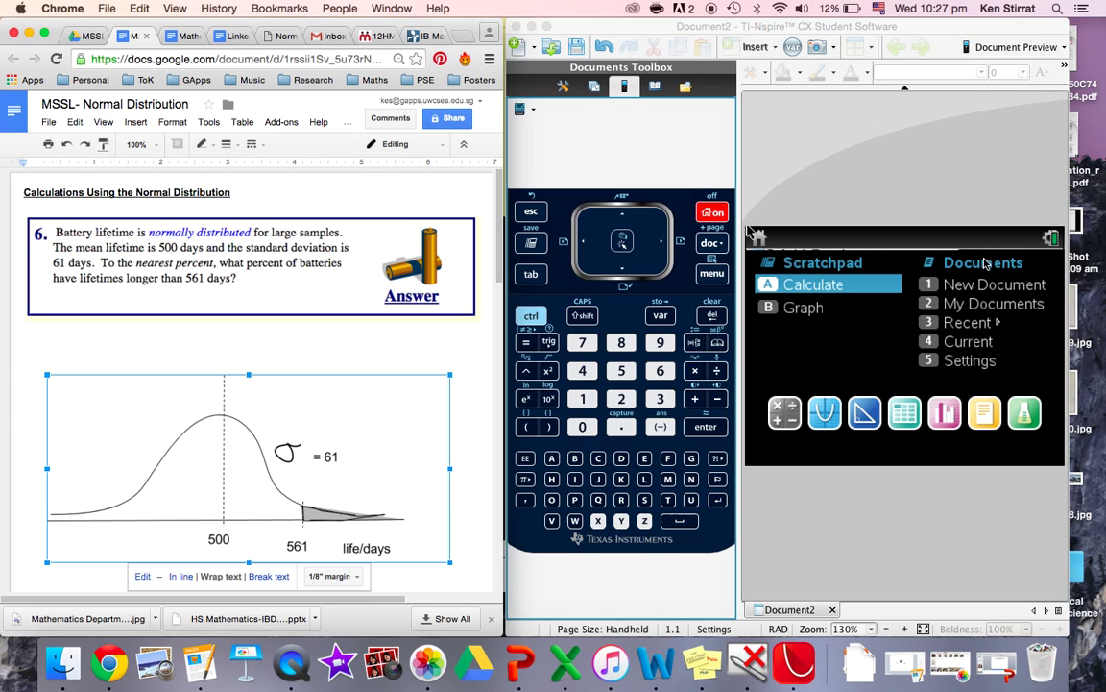
# - Start a new Calculator page and choose Probability > Distributions > Normal Cdf
pyautogui.click(785, 413)
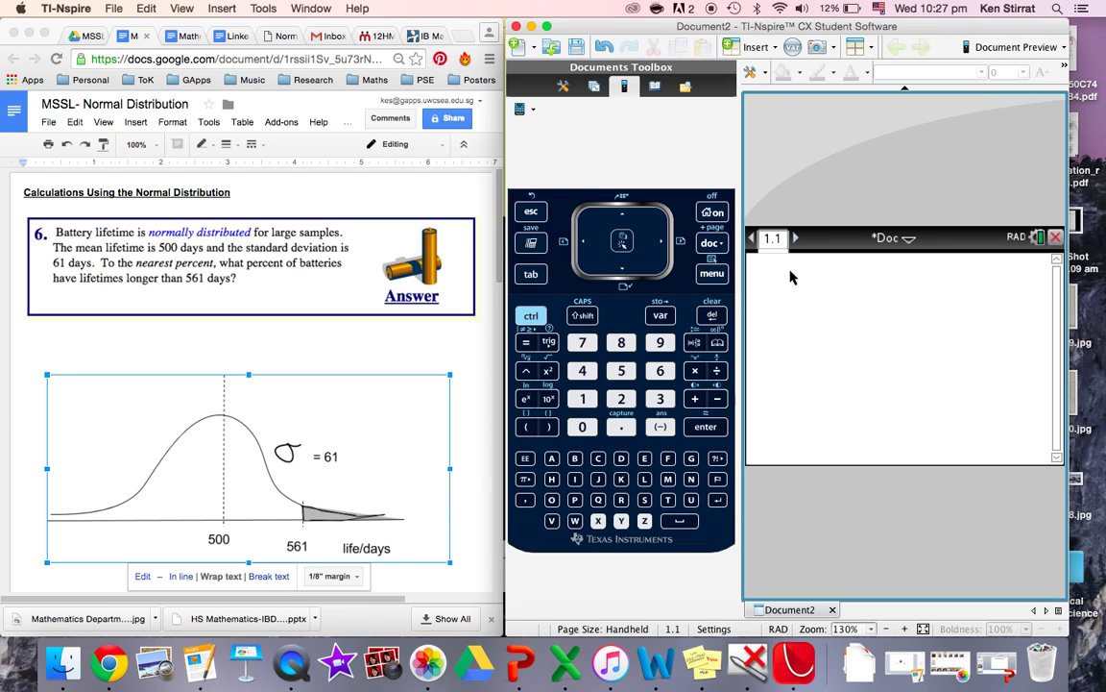
pyautogui.click(715, 275)
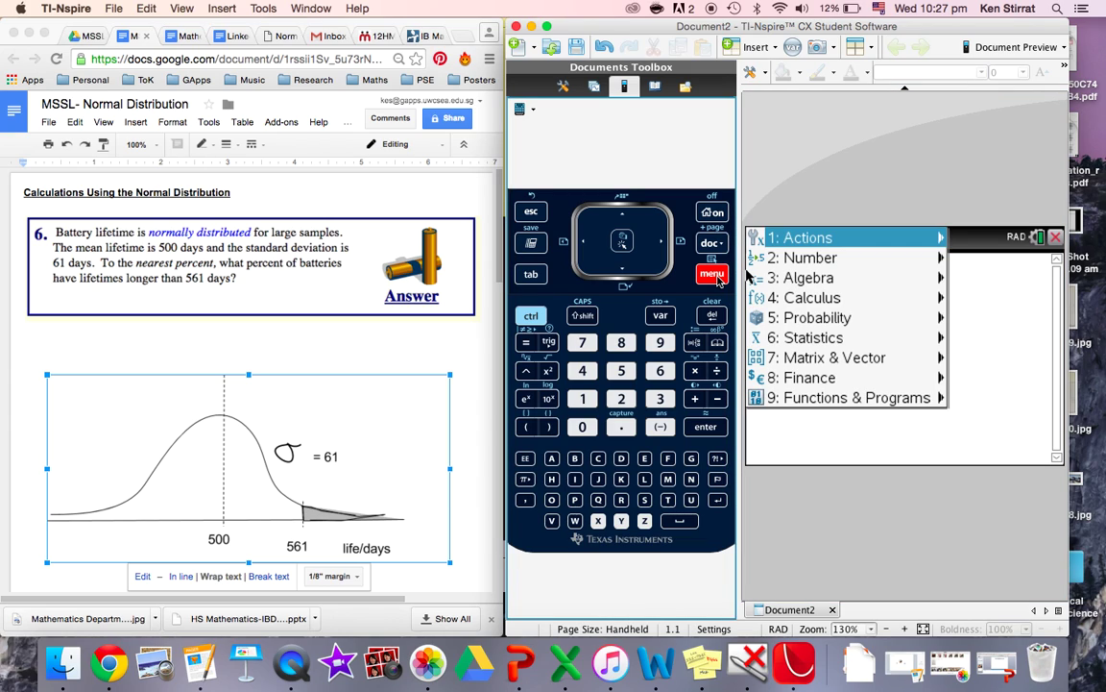
pyautogui.moveTo(855, 323)
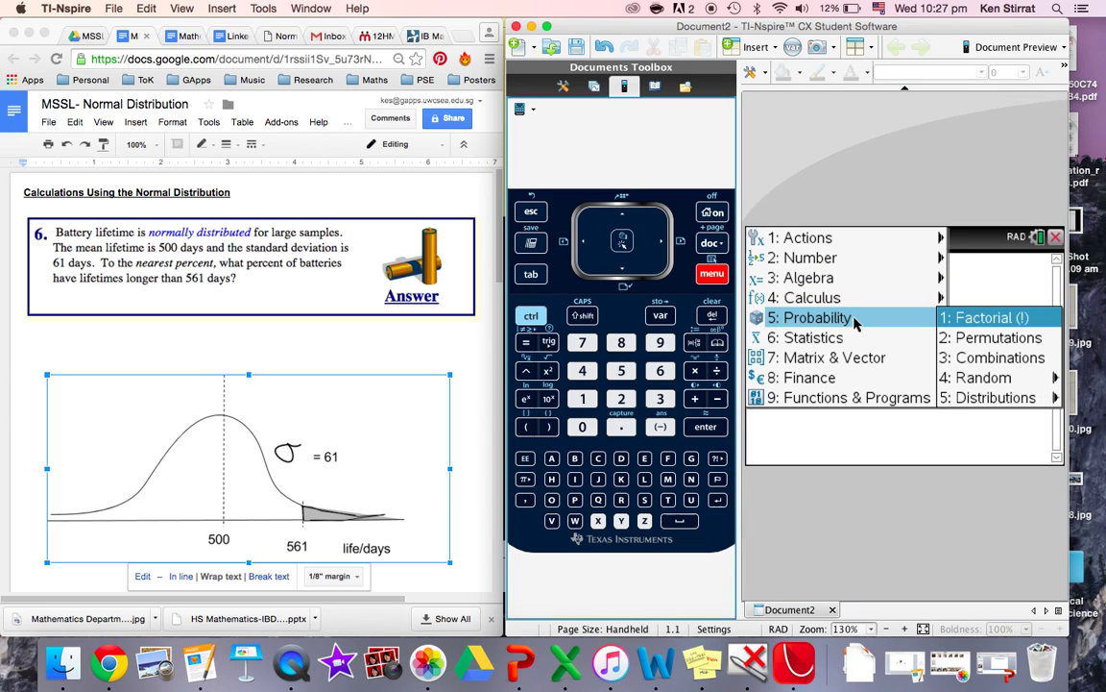
pyautogui.moveTo(997, 399)
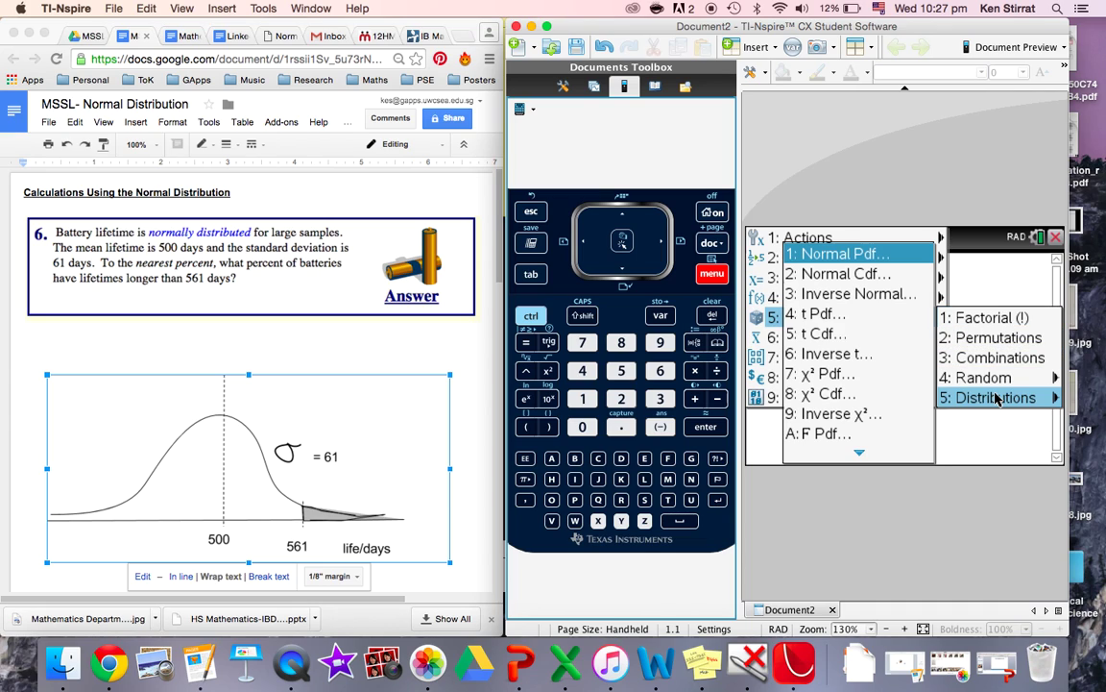
pyautogui.click(846, 275)
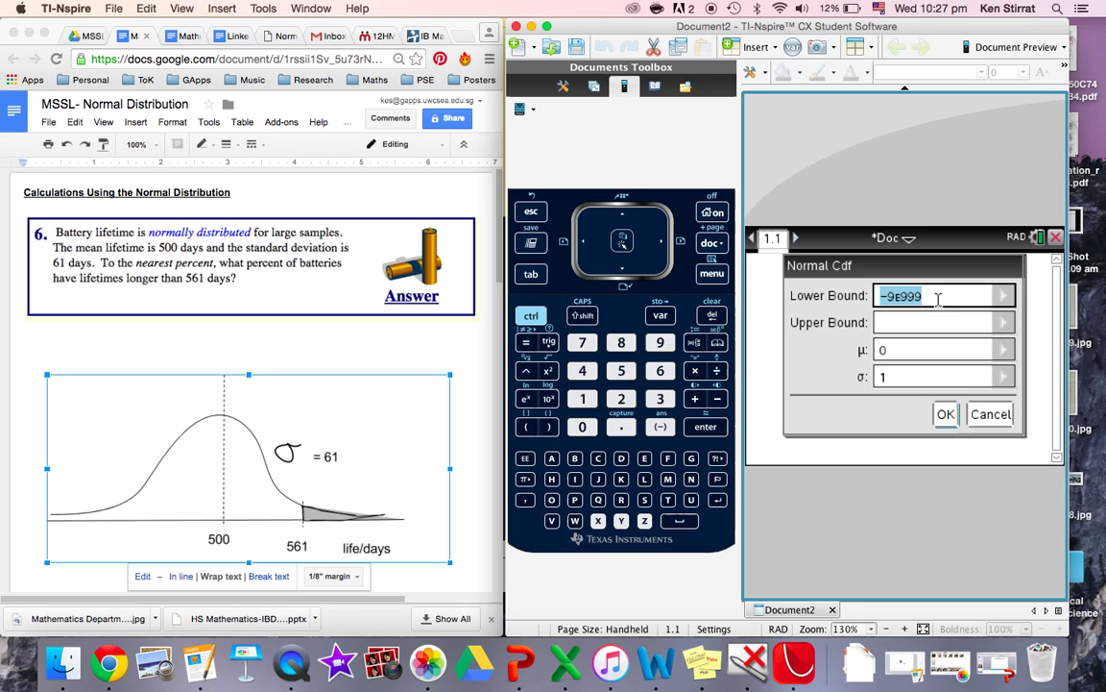
# - Enter lower bound 561, upper bound 1000, μ 500 and σ 61 in Normal Cdf, giving 0.158655
pyautogui.write('561')
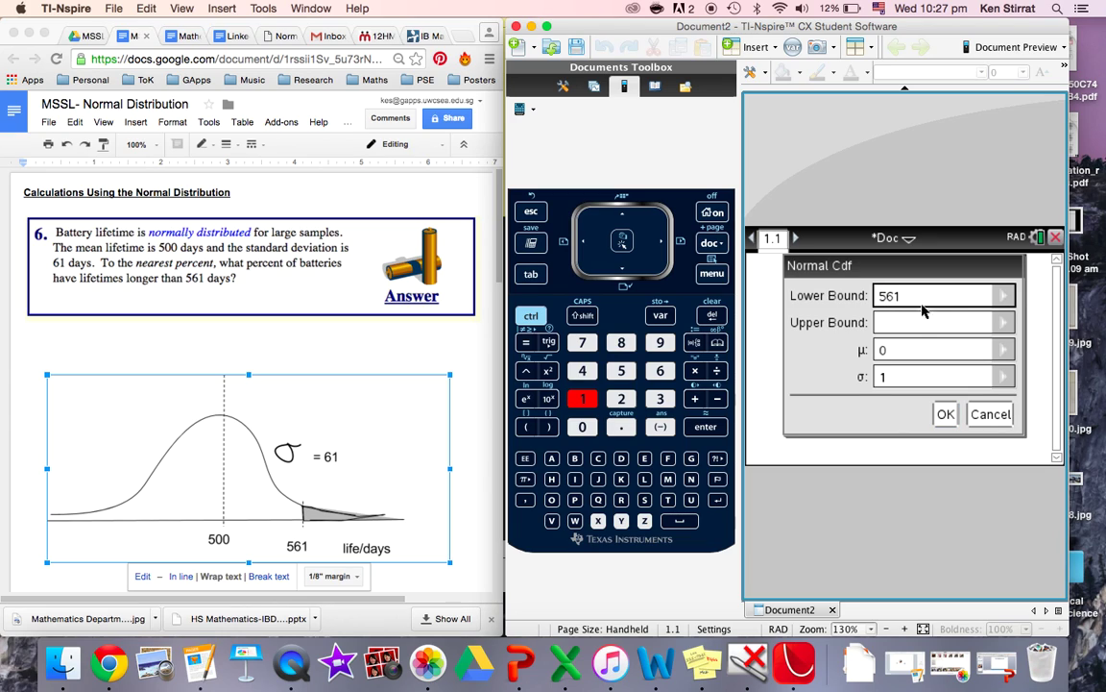
pyautogui.click(900, 323)
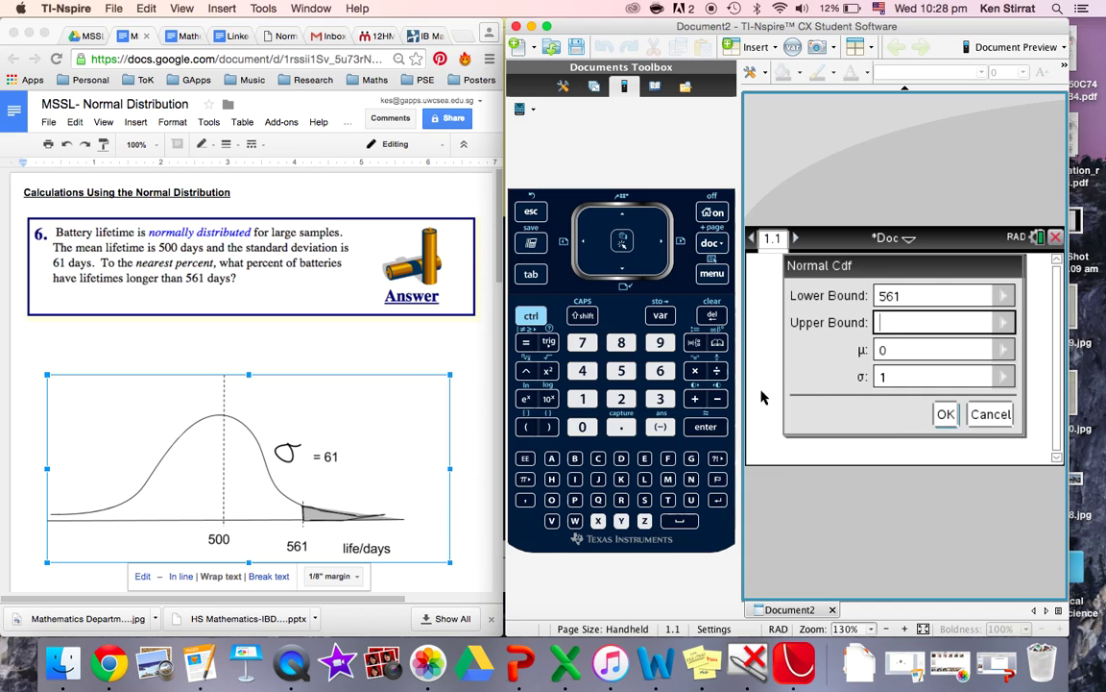
pyautogui.write('100')
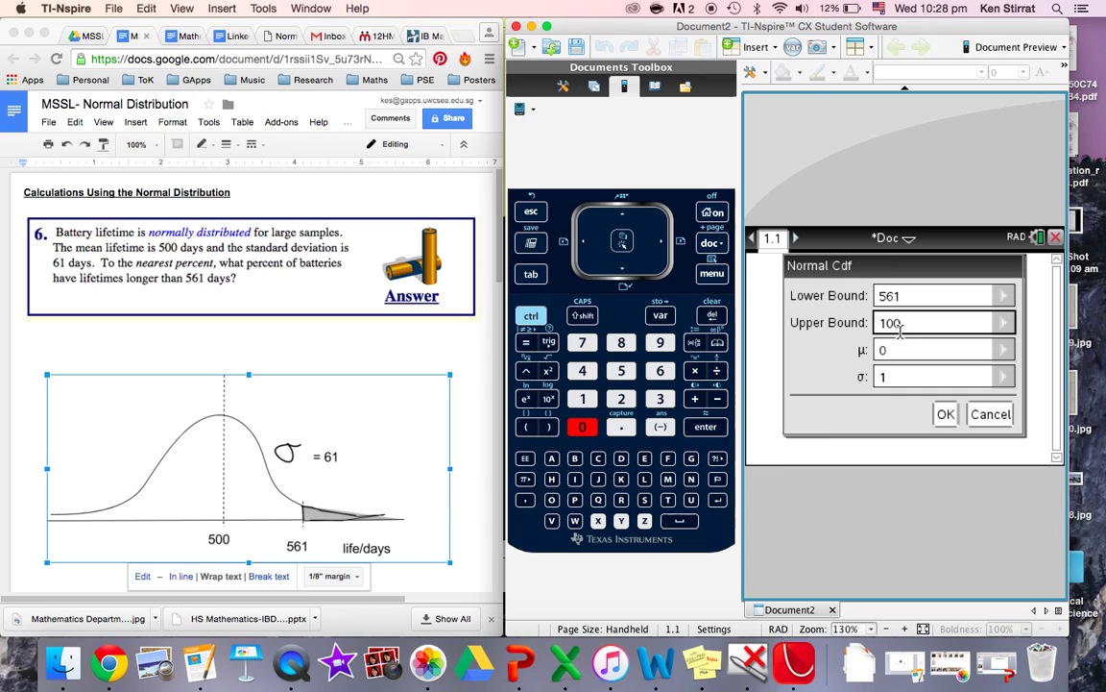
pyautogui.write('0')
pyautogui.click(891, 351)
pyautogui.press('BackSpace')
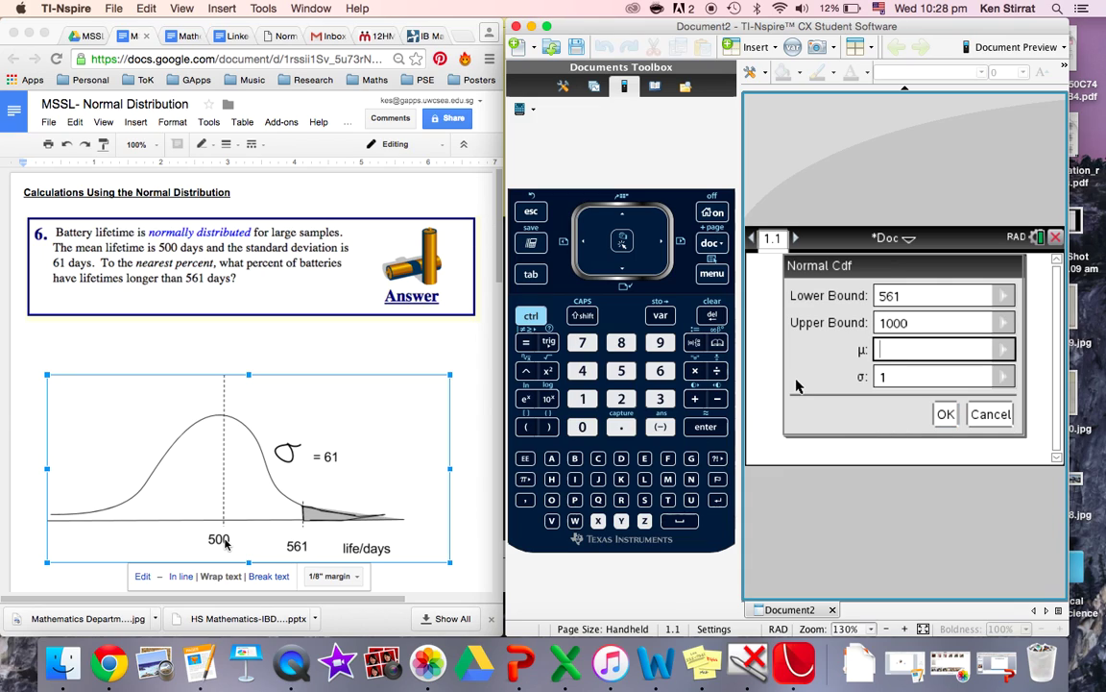
pyautogui.write('500')
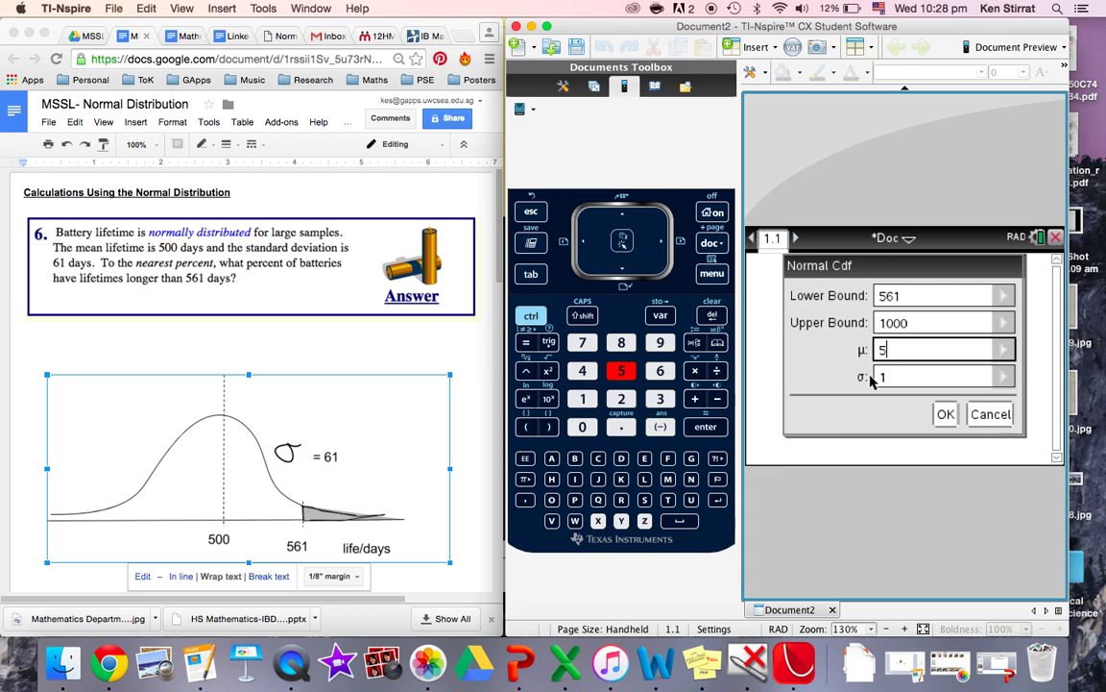
pyautogui.click(891, 382)
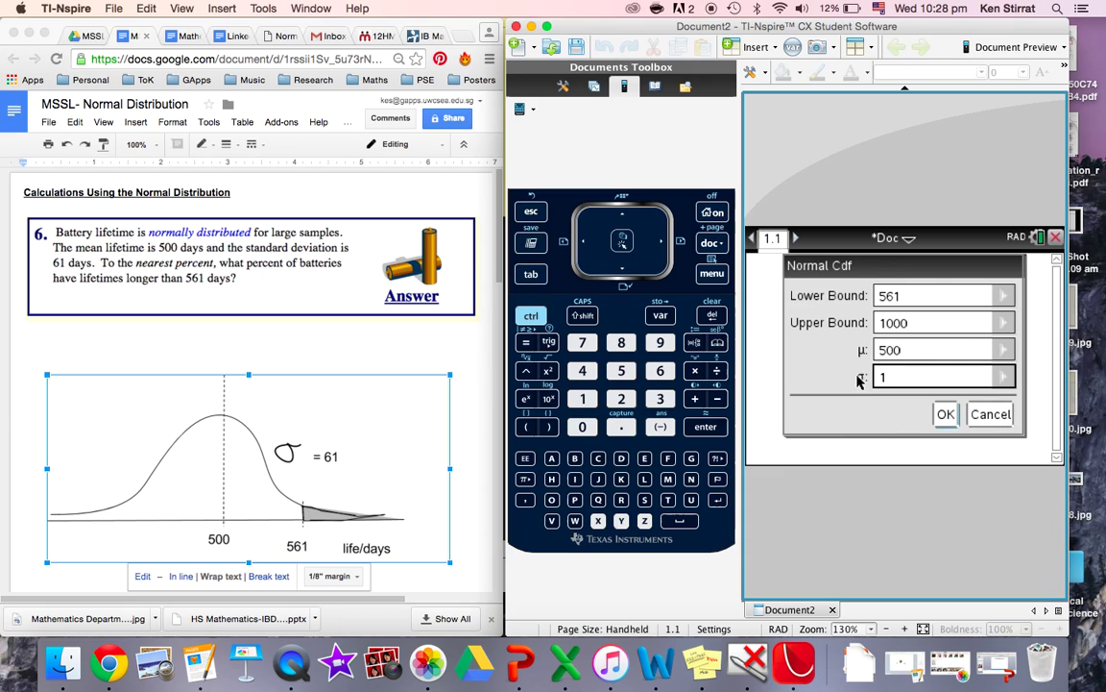
pyautogui.press('BackSpace')
pyautogui.write('61')
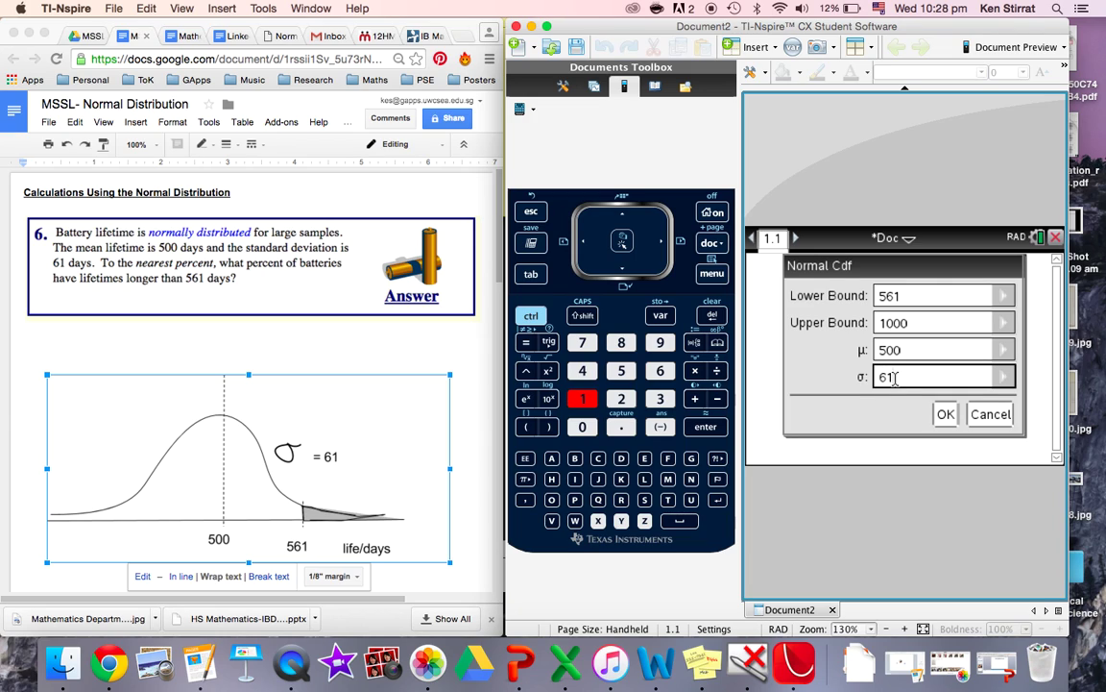
pyautogui.click(945, 414)
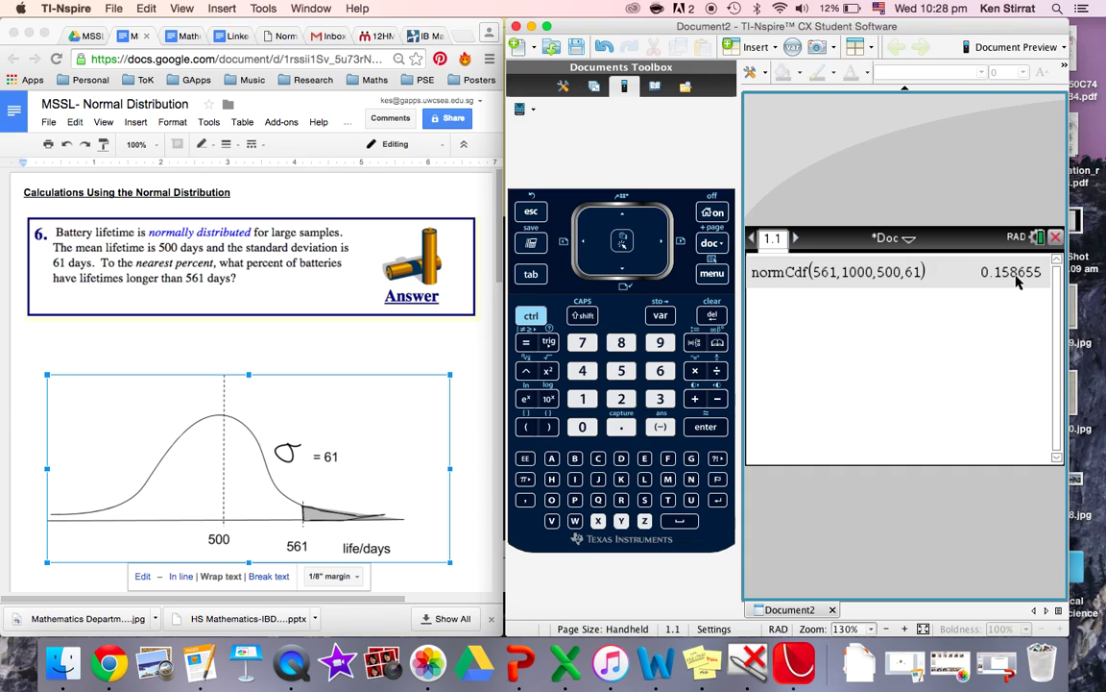
# - Multiply the previous answer by 100 to get 15.8655 percent
pyautogui.write('*')
pyautogui.write('100')
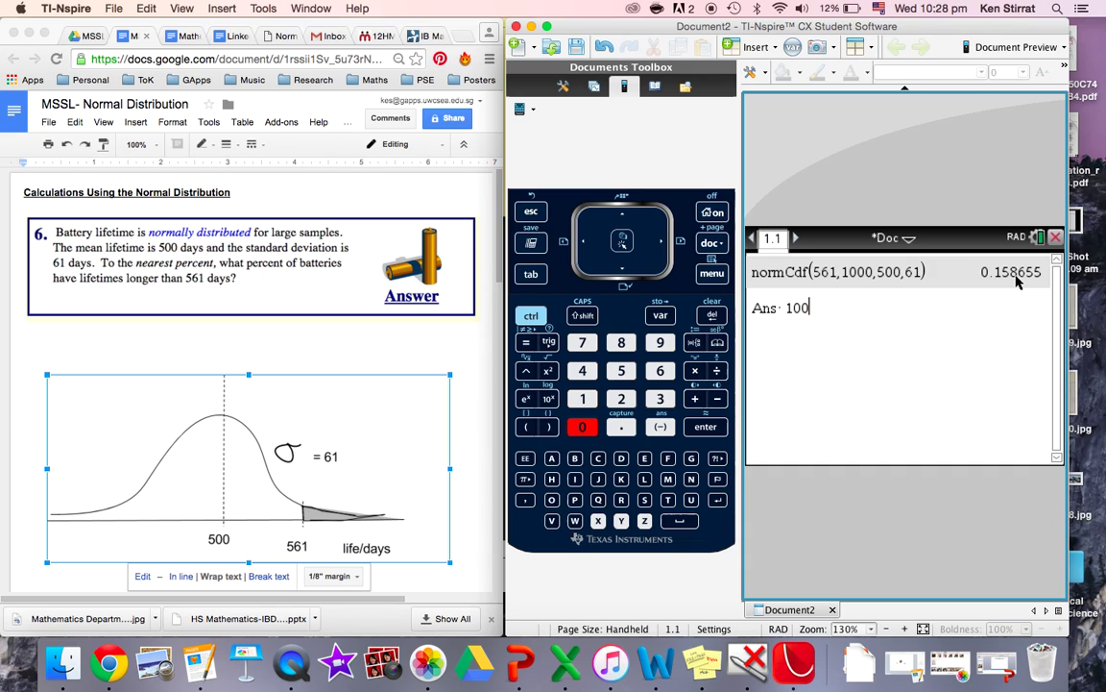
pyautogui.press('Return')
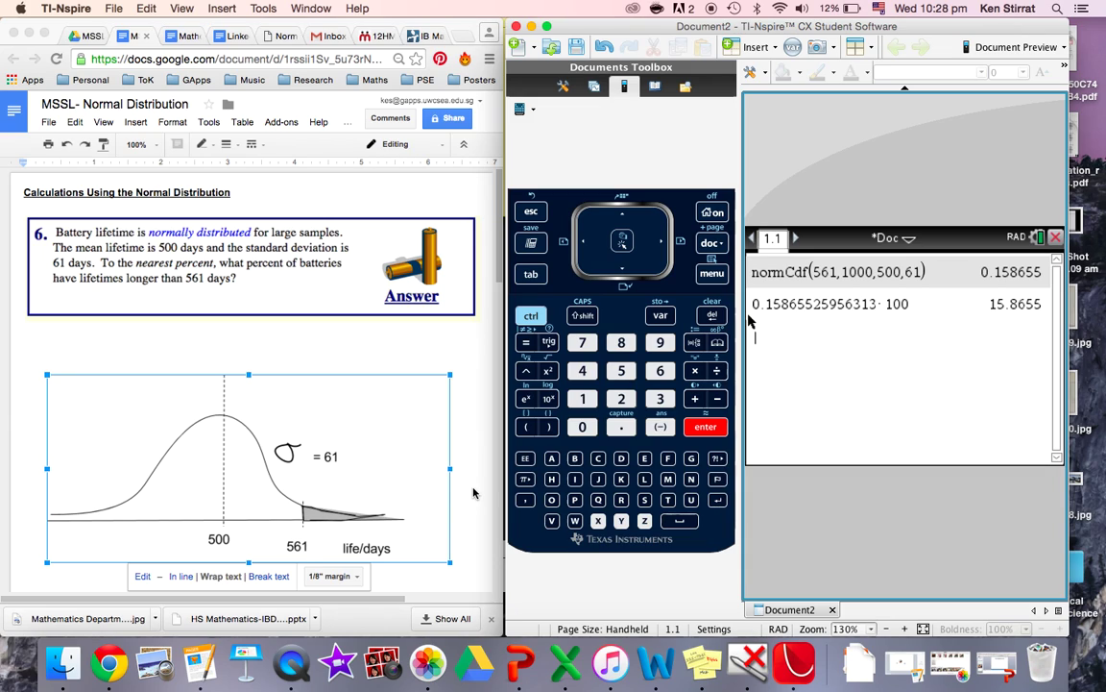
# - Type 'population size = 184' on a new line below the question 2 box
pyautogui.scroll(-5, 476, 557)
pyautogui.scroll(-8, 473, 493)
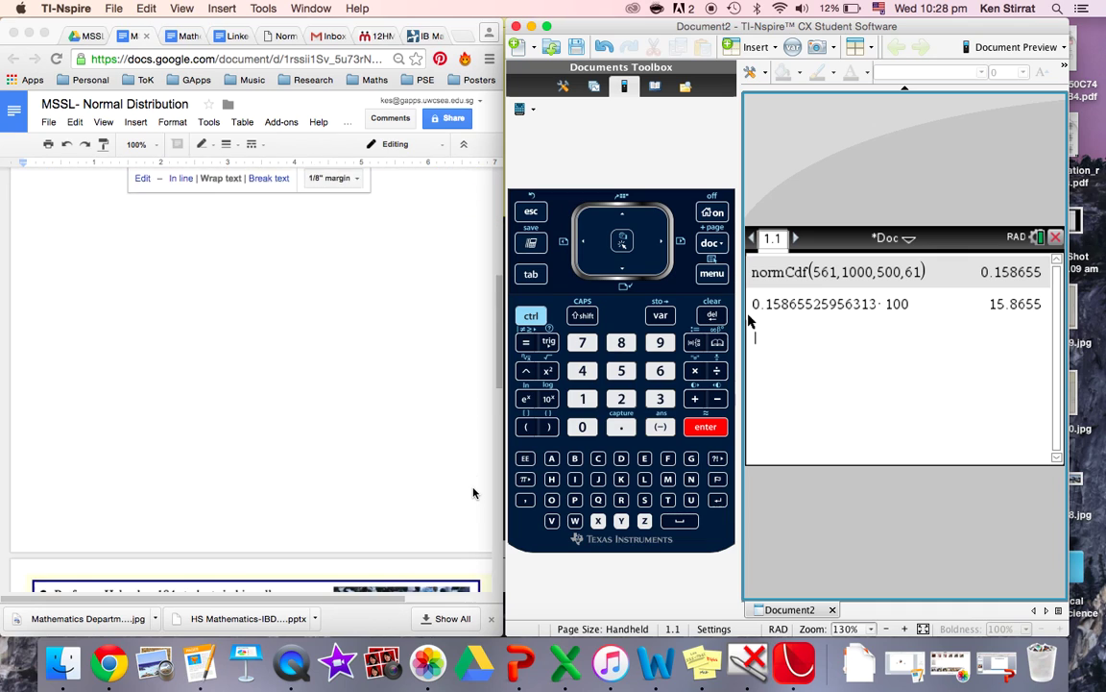
pyautogui.scroll(-5, 473, 493)
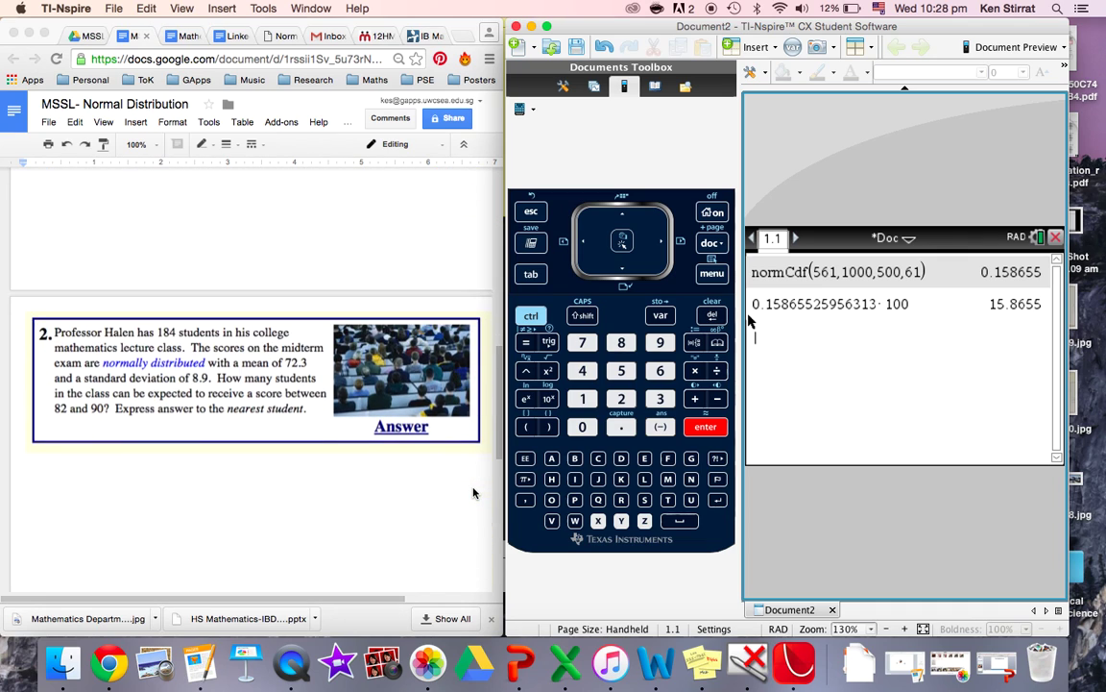
pyautogui.scroll(1, 473, 493)
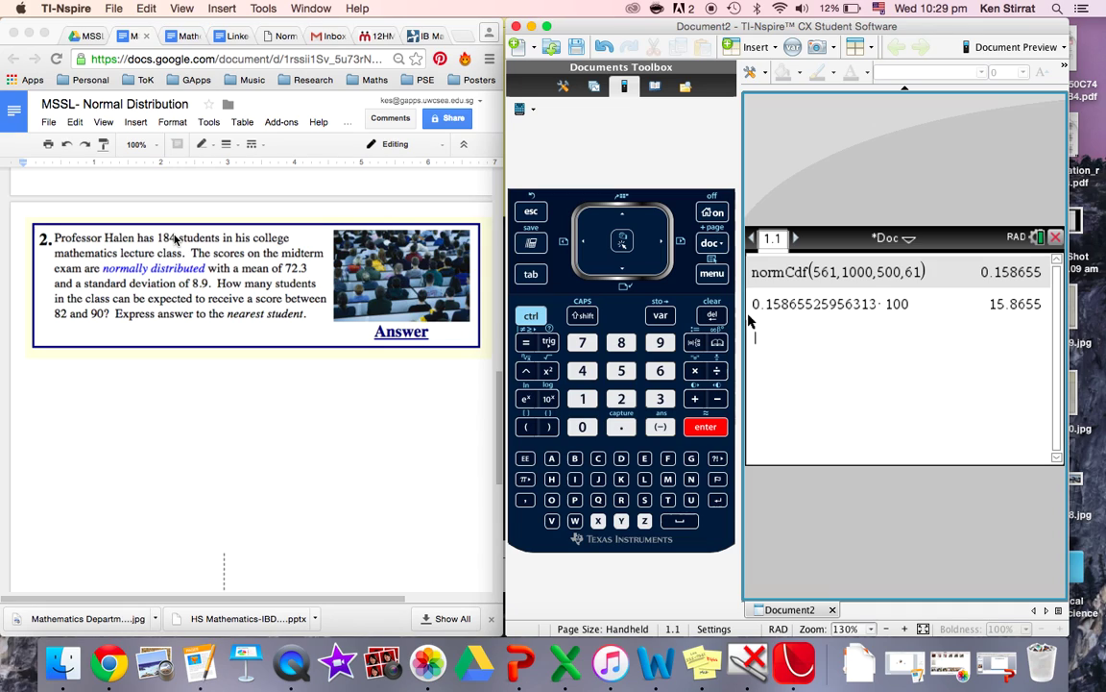
pyautogui.click(80, 407)
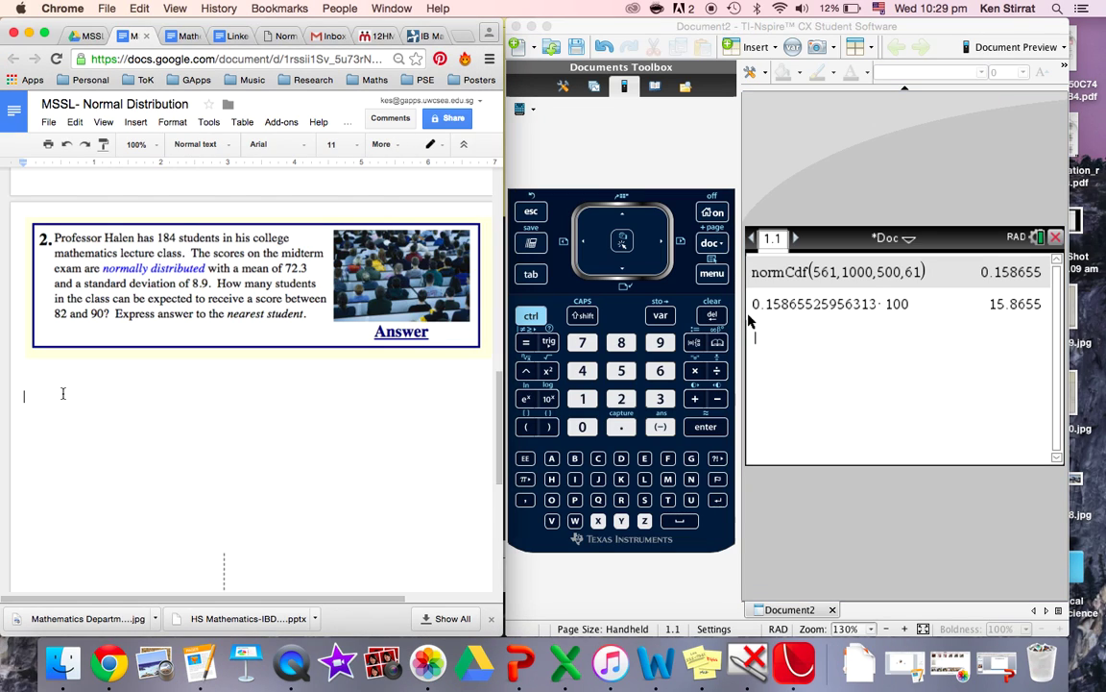
pyautogui.write('population size = 184')
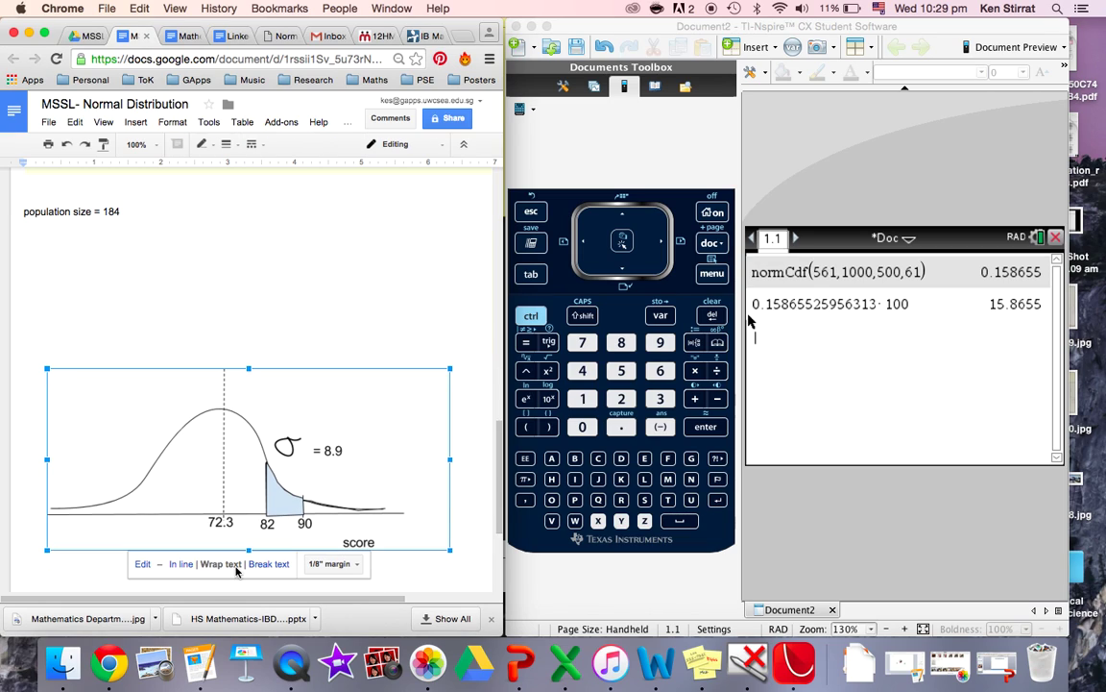
# - Drag the question 2 curve diagram (mean 72.3, shaded 82–90) up beneath the population size line
pyautogui.scroll(-4, 213, 509)
pyautogui.click(213, 514)
pyautogui.moveTo(253, 415); pyautogui.dragTo(244, 296)
pyautogui.scroll(3, 286, 258)
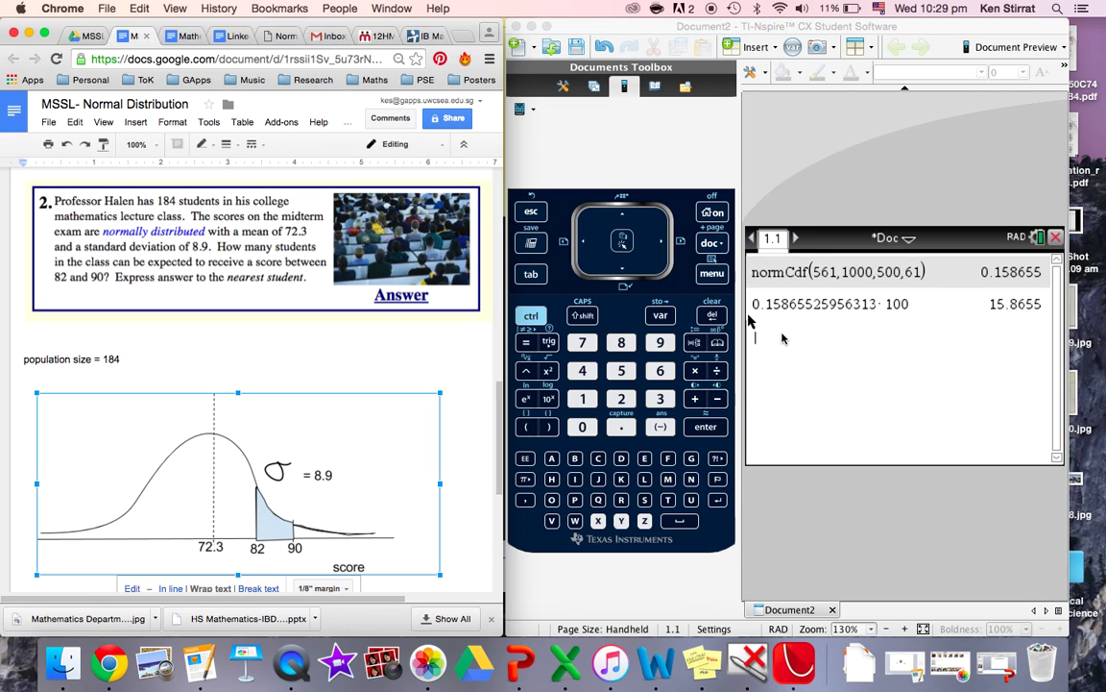
# - Recall the earlier normCdf(561,1000,500,61) expression from the calculator history onto the entry line
pyautogui.click(750, 321)
pyautogui.press('super+m')
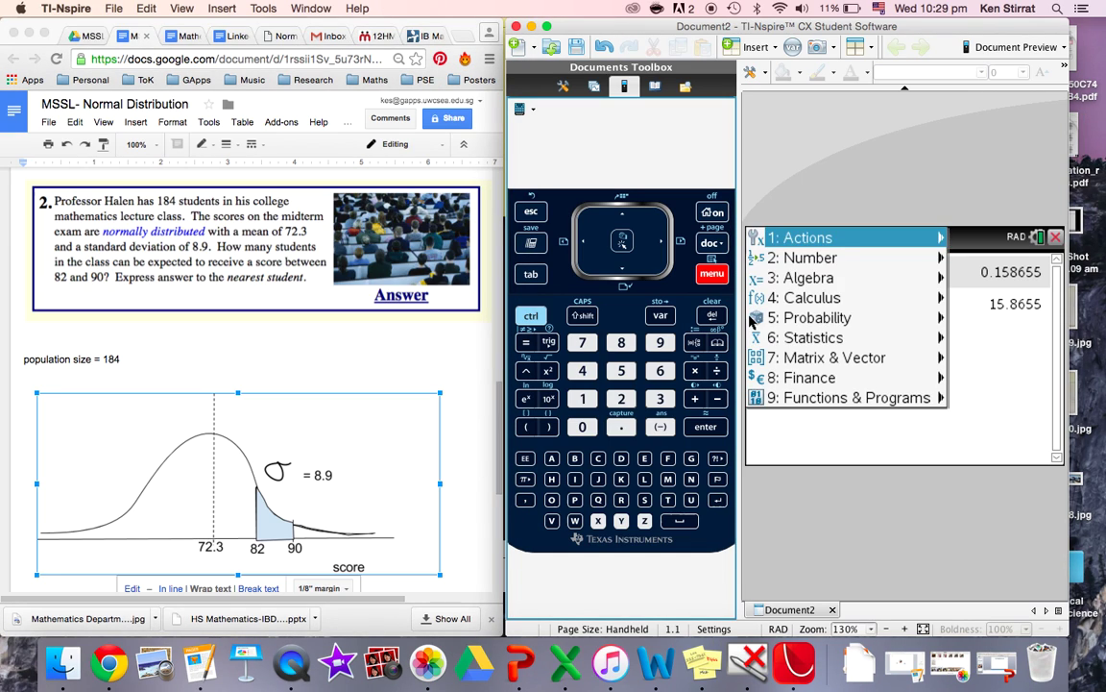
pyautogui.moveTo(748, 257)
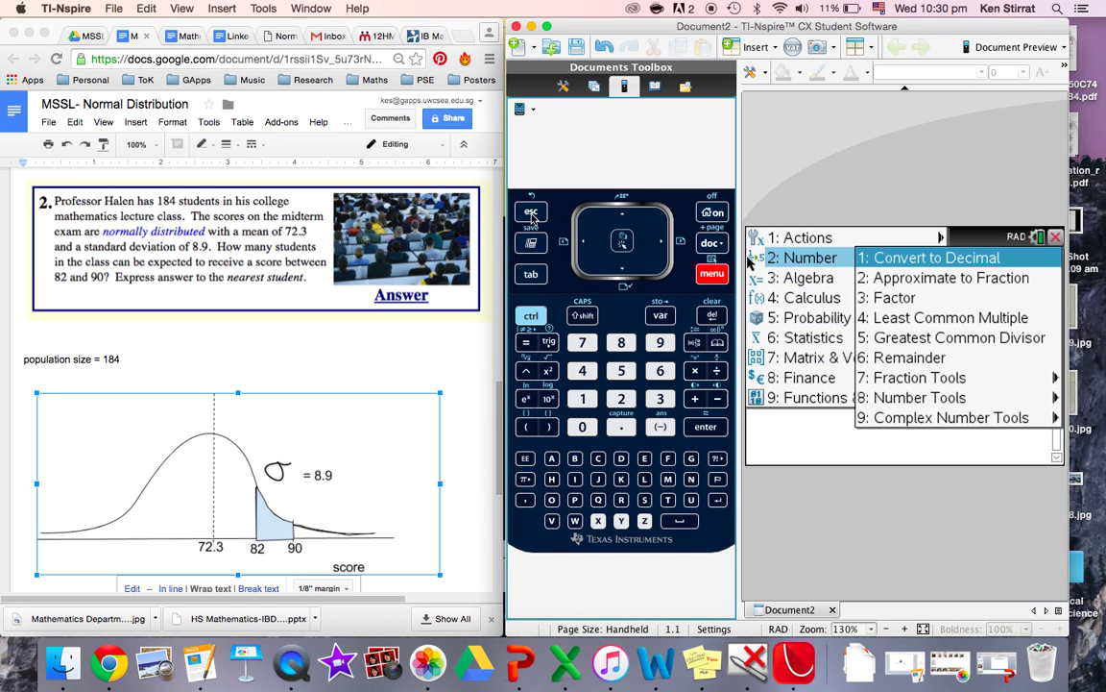
pyautogui.press('Escape')
pyautogui.press('Escape')
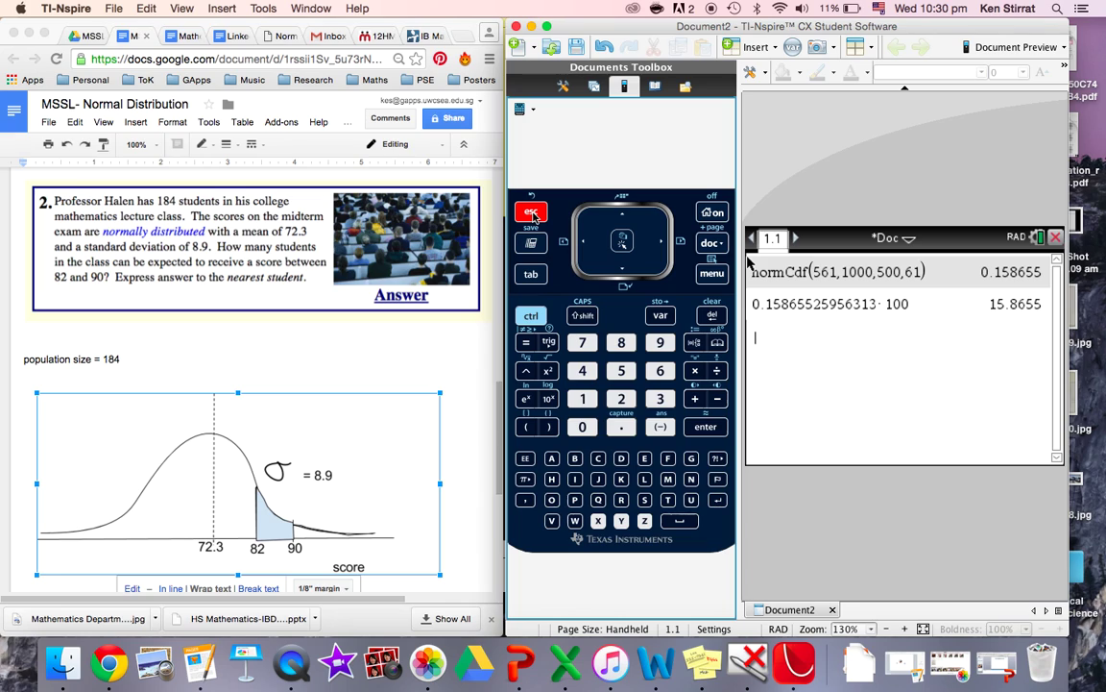
pyautogui.click(625, 215)
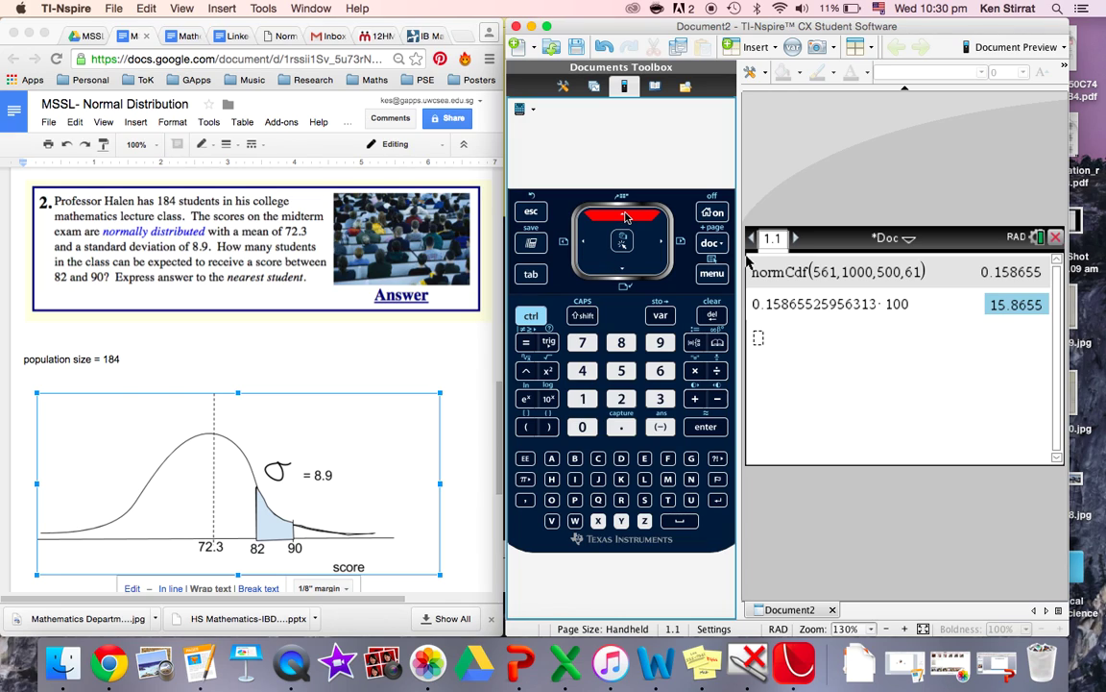
pyautogui.click(625, 215)
pyautogui.click(625, 215)
pyautogui.click(625, 216)
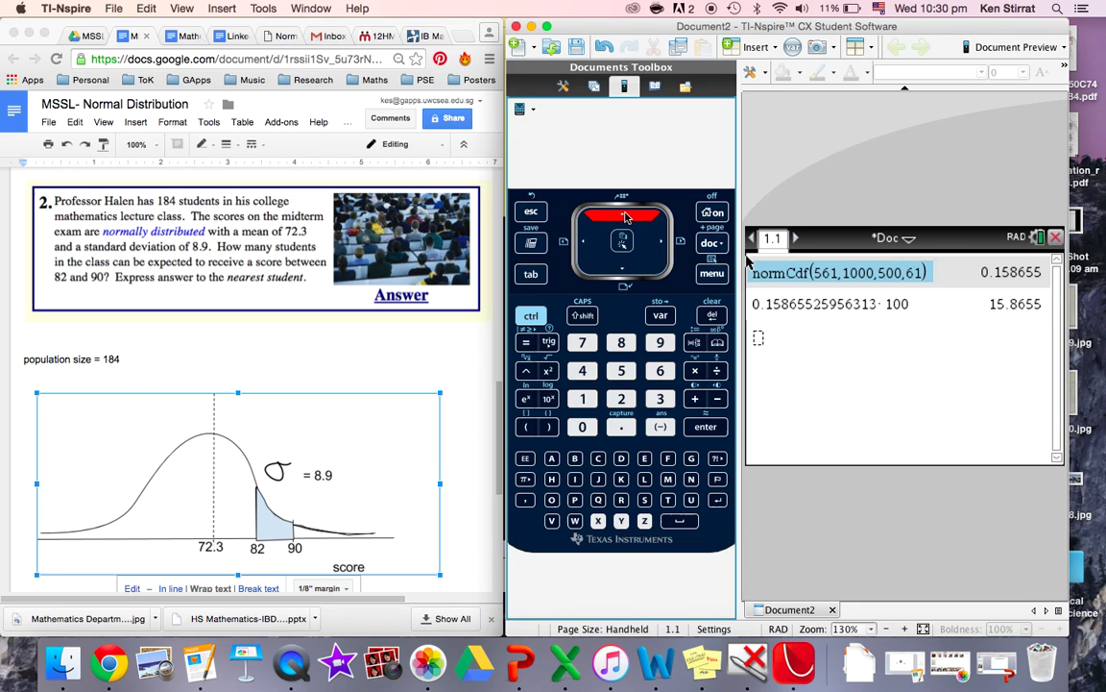
pyautogui.click(704, 427)
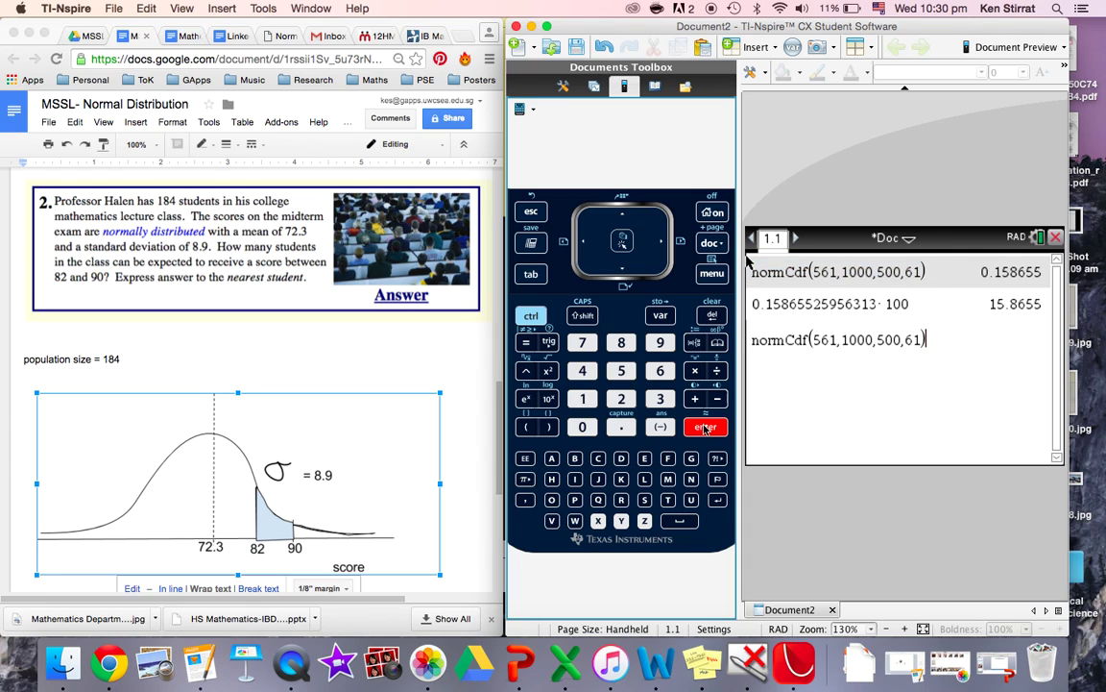
# - Change the arguments to normCdf(72.3,8.9,82,90) and evaluate, producing a domain error
pyautogui.click(834, 338)
pyautogui.press('BackSpace')
pyautogui.press('BackSpace')
pyautogui.press('BackSpace')
pyautogui.press('BackSpace')
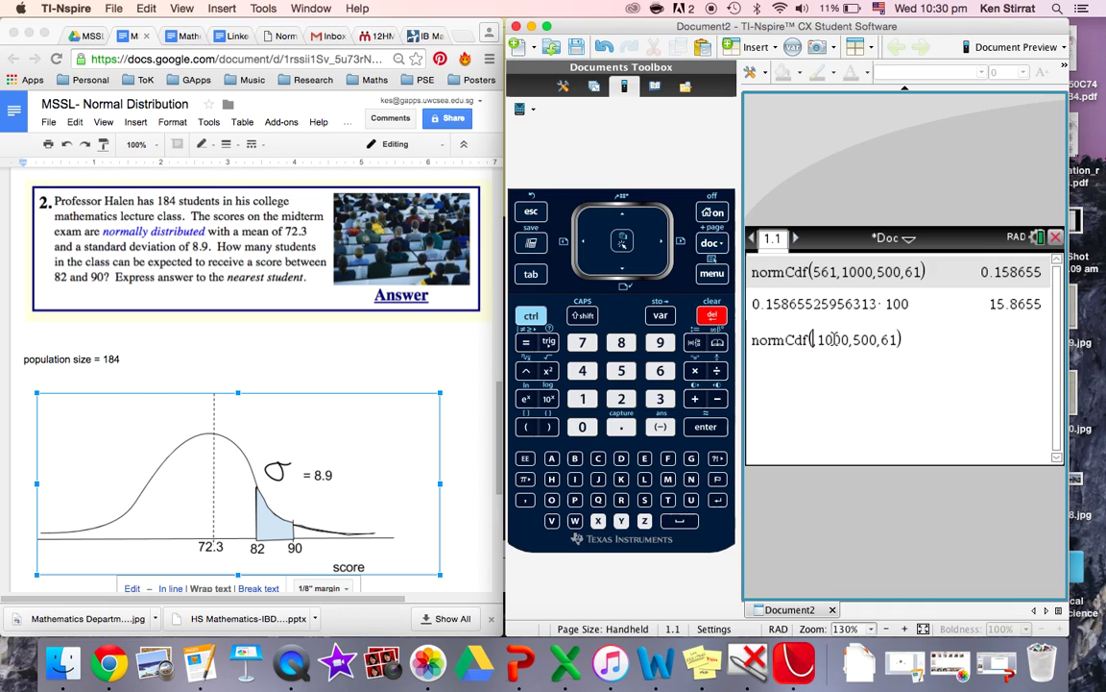
pyautogui.write('72.3')
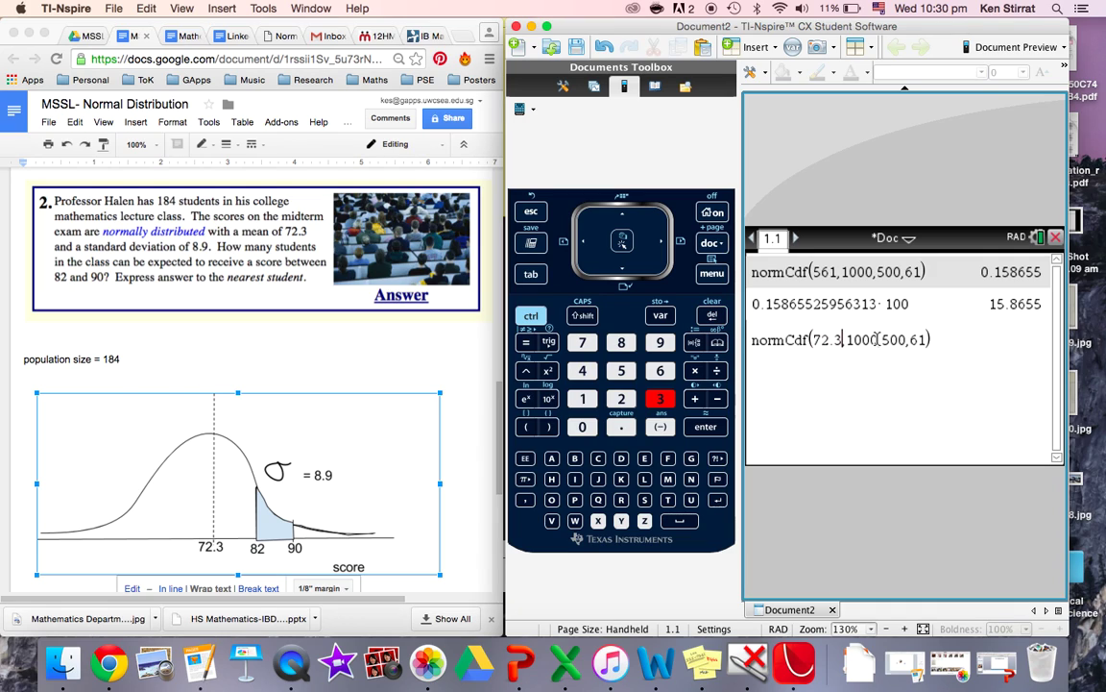
pyautogui.doubleClick(851, 339)
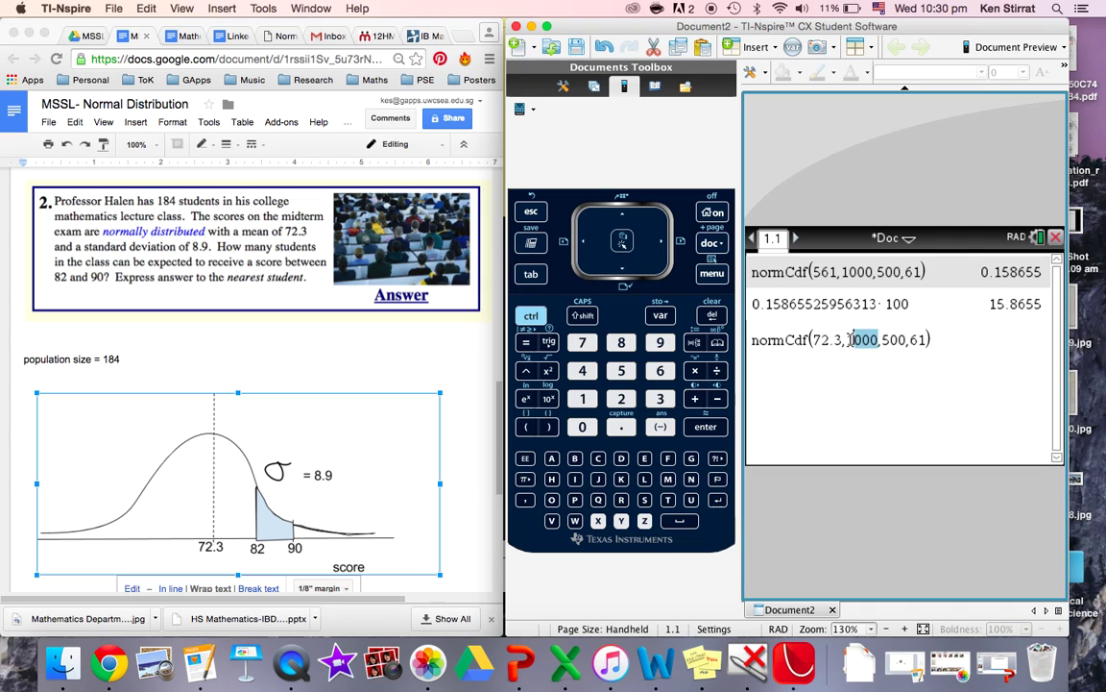
pyautogui.press('BackSpace')
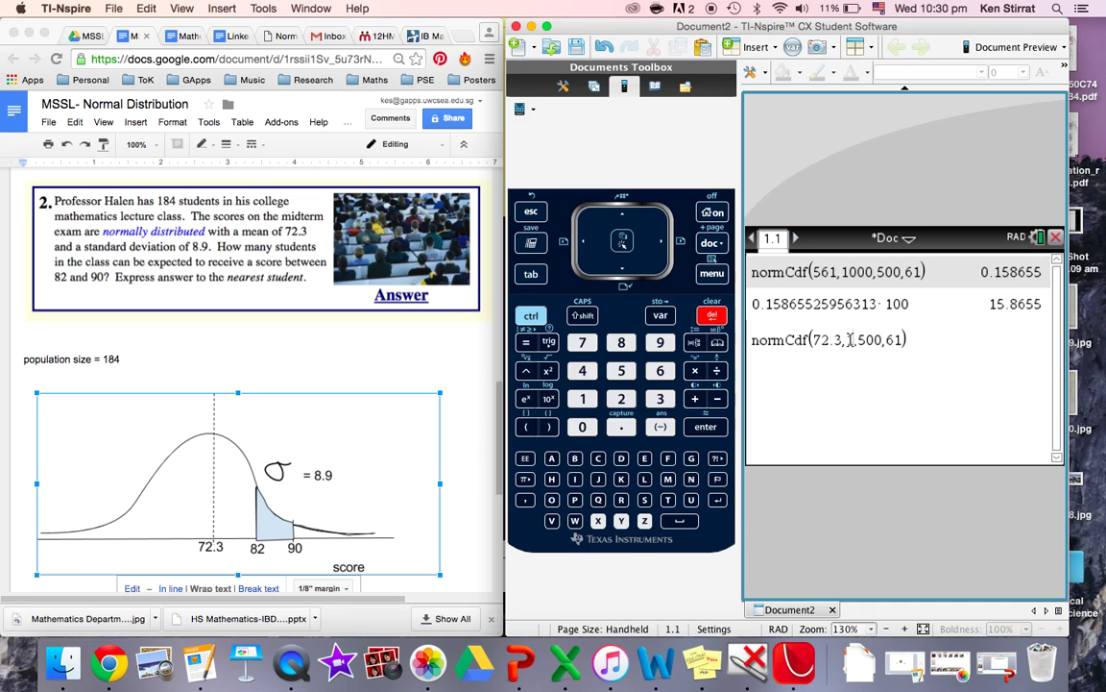
pyautogui.write('1')
pyautogui.press('BackSpace')
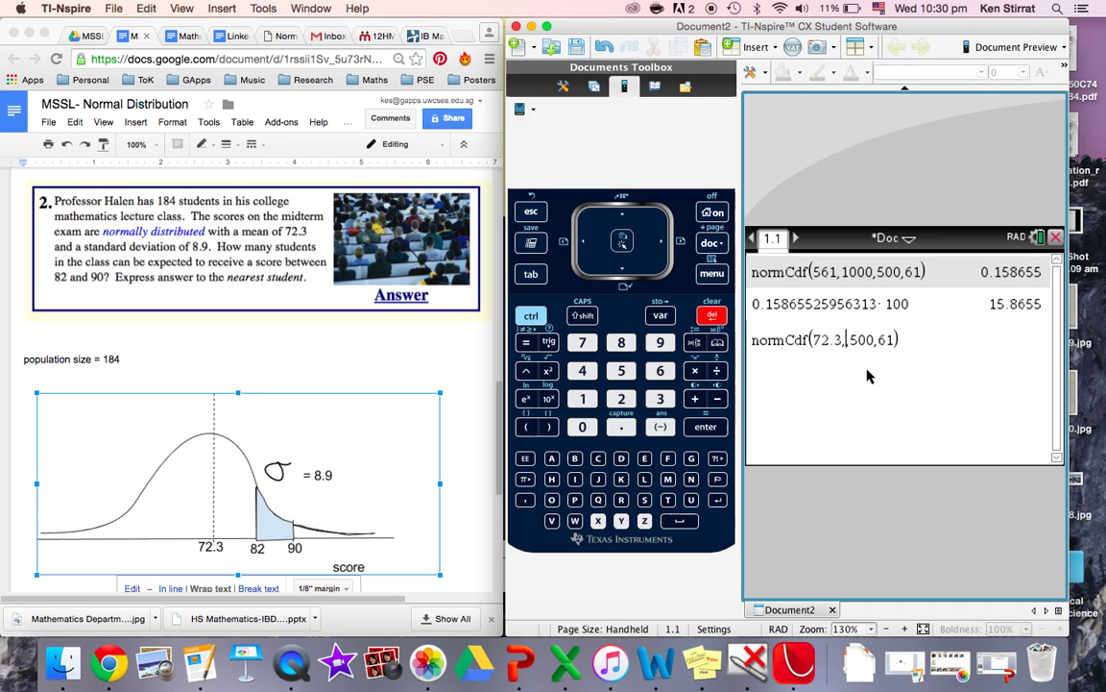
pyautogui.write('8.9,')
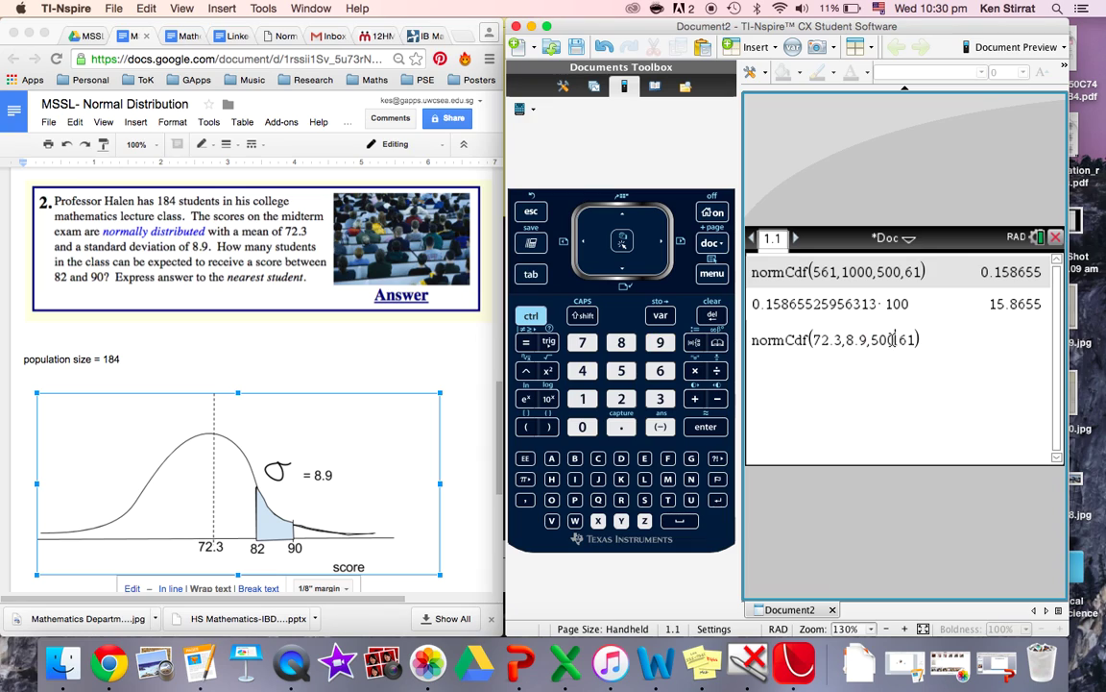
pyautogui.press('BackSpace')
pyautogui.press('BackSpace')
pyautogui.press('BackSpace')
pyautogui.press('BackSpace')
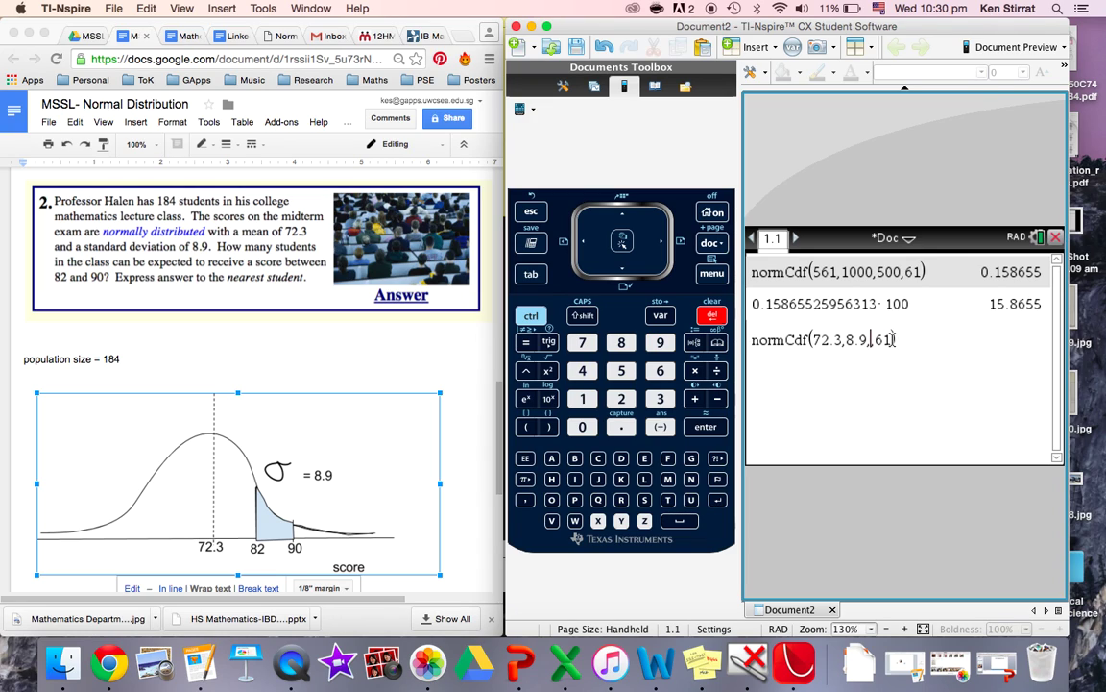
pyautogui.write('82,')
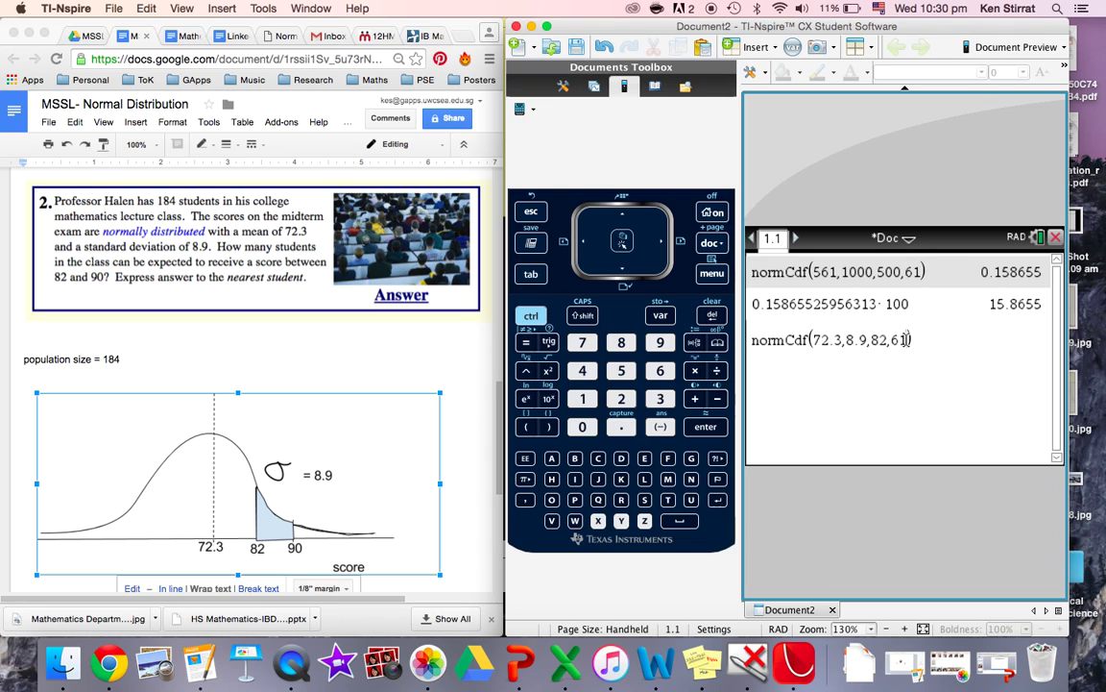
pyautogui.press('BackSpace')
pyautogui.press('BackSpace')
pyautogui.write('90')
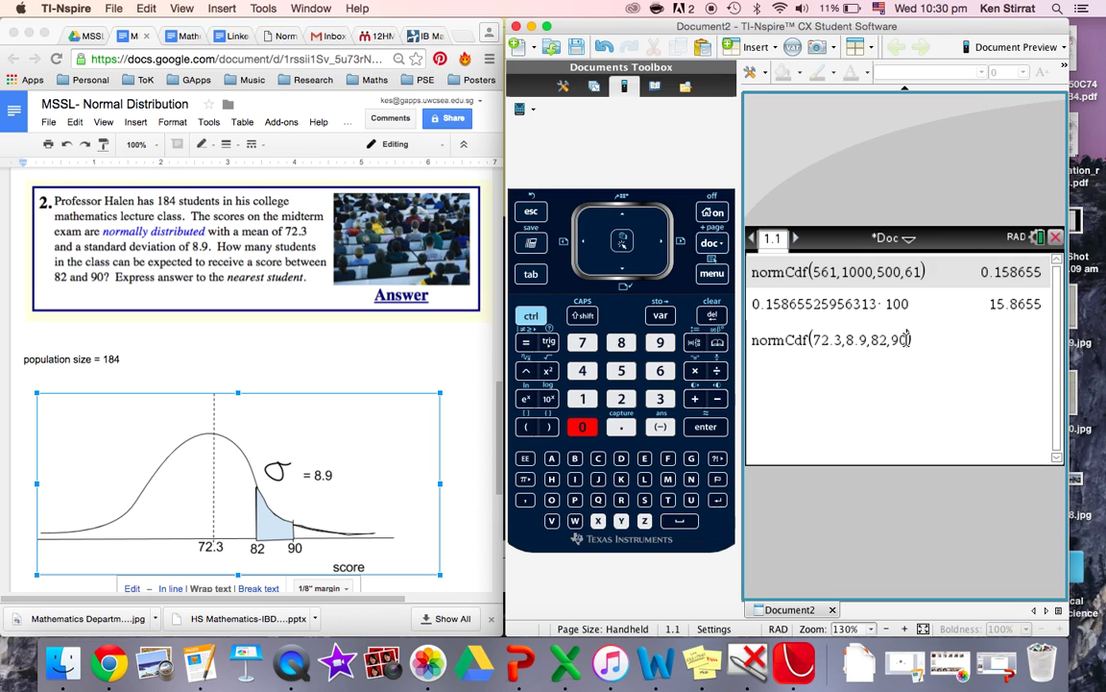
pyautogui.press('Return')
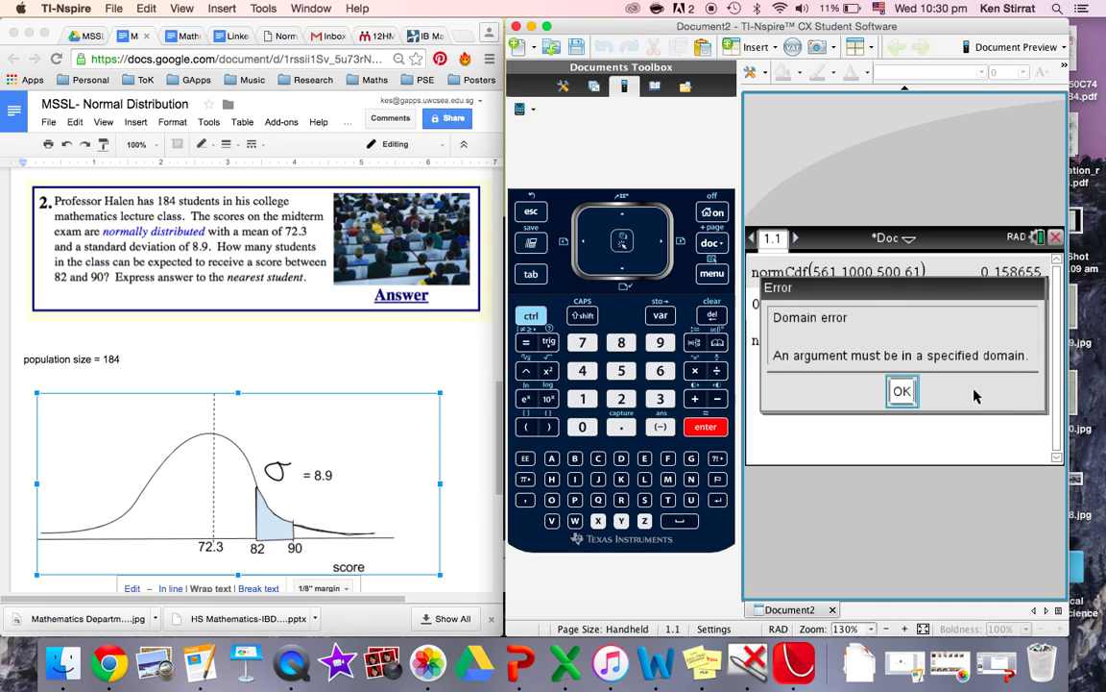
# - Close the Domain error message, leaving the failed normCdf(72.3,8.9,82,90) entry in history
pyautogui.click(902, 394)
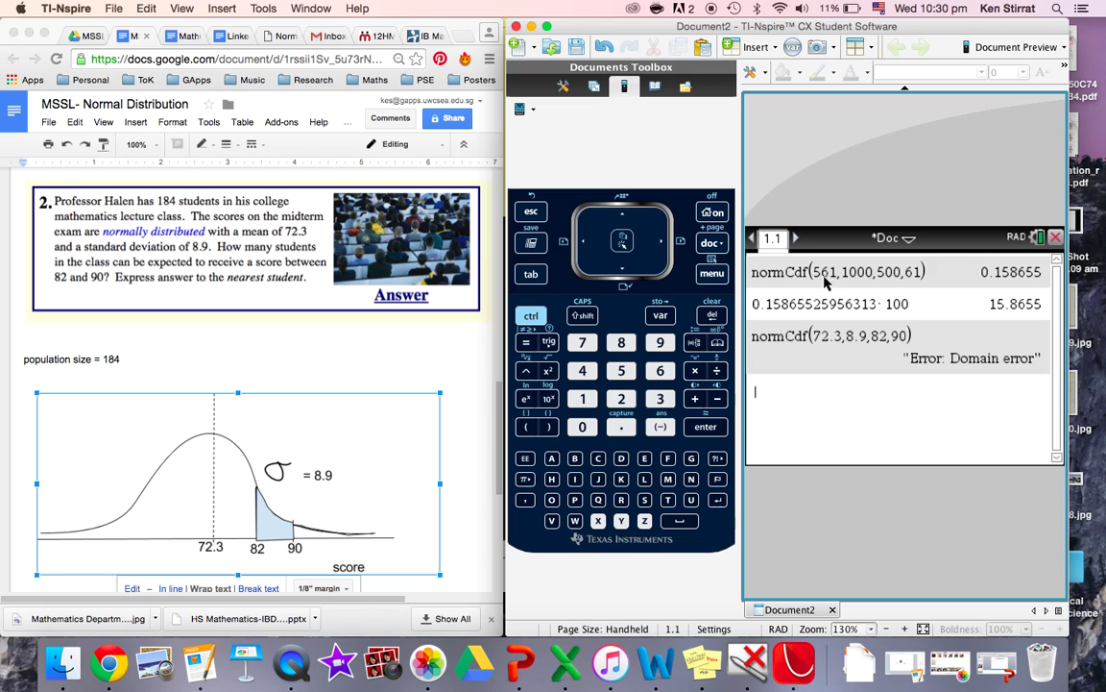
pyautogui.scroll(10, 384, 359)
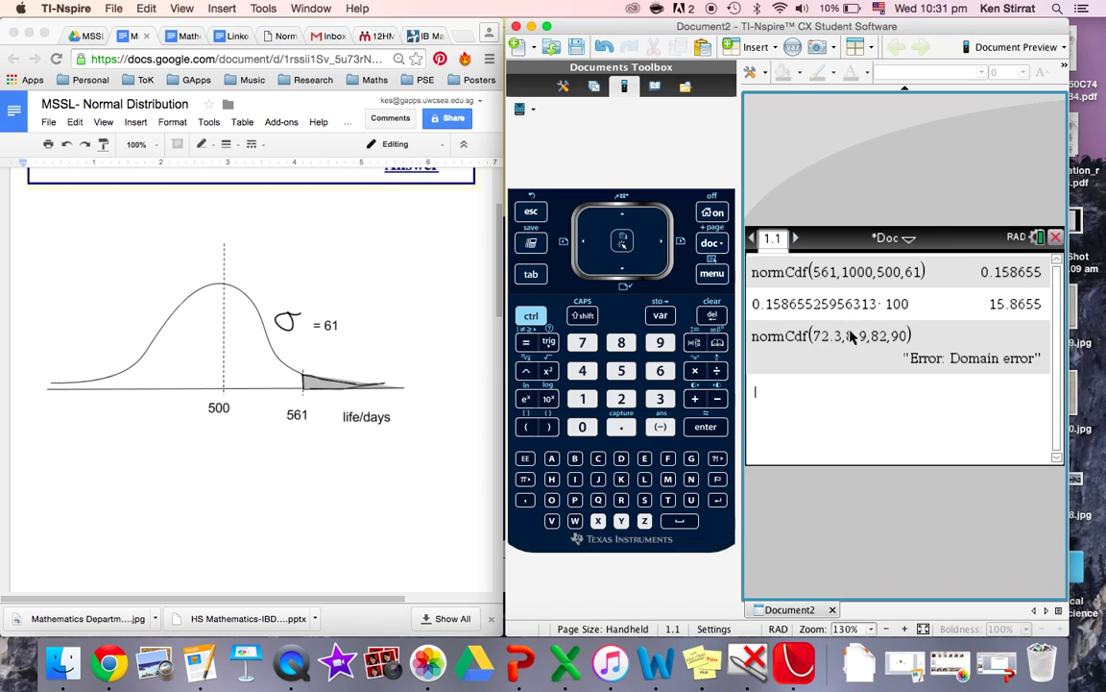
# - Open the Normal Cdf dialog from Probability > Distributions
pyautogui.click(713, 275)
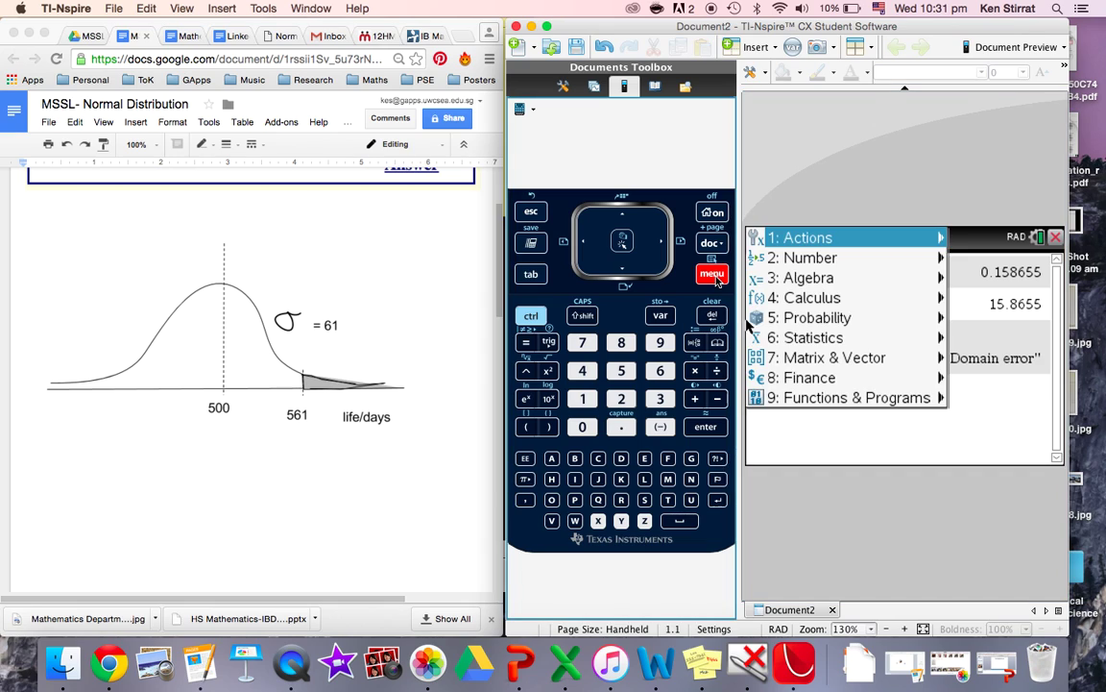
pyautogui.click(813, 322)
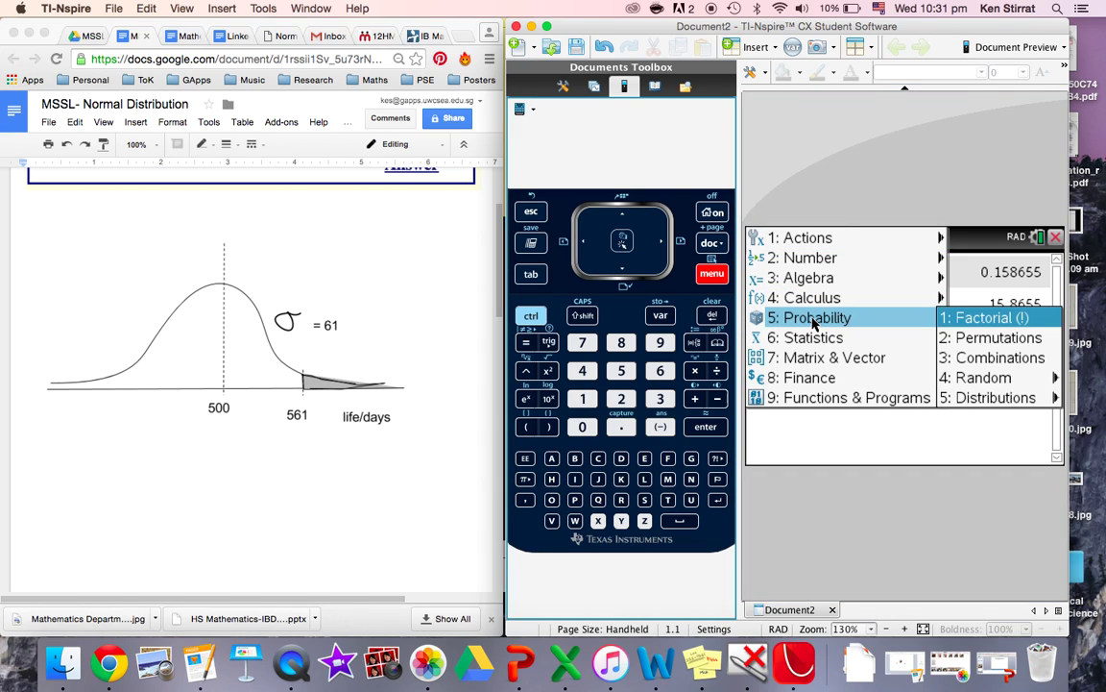
pyautogui.click(989, 400)
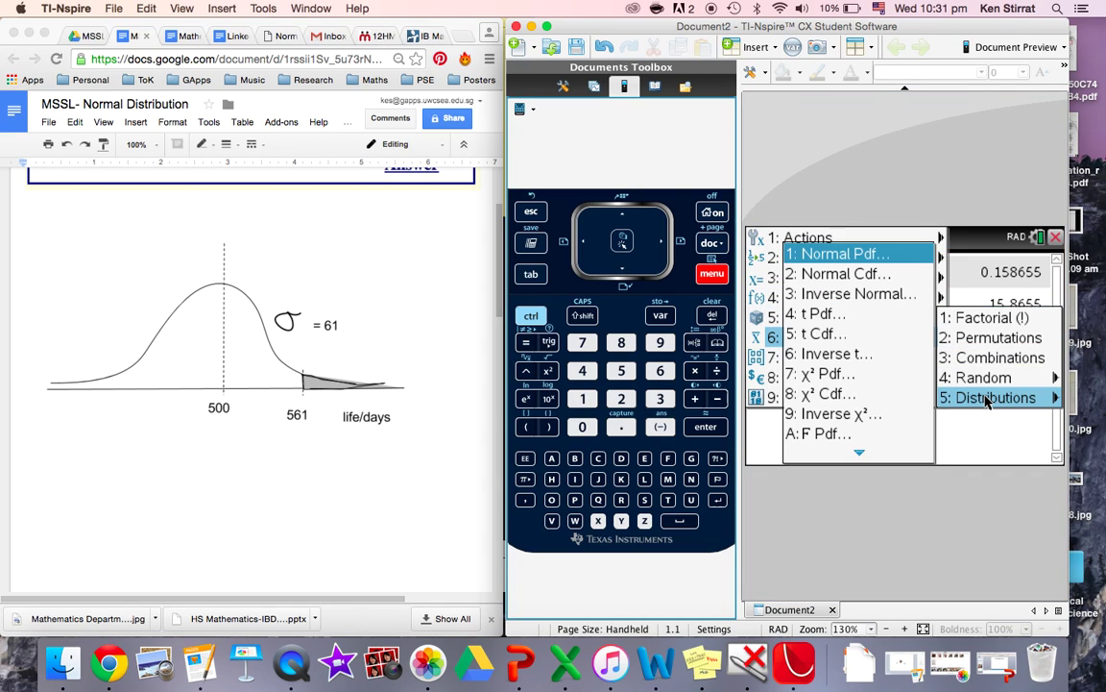
pyautogui.click(826, 275)
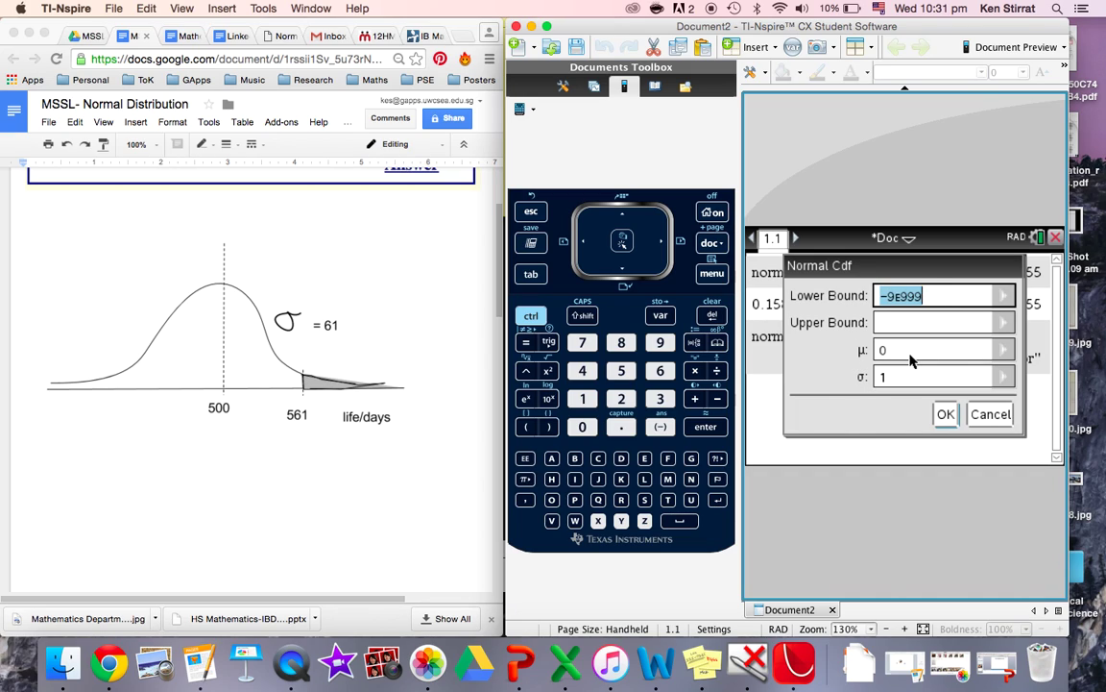
pyautogui.scroll(-10, 222, 376)
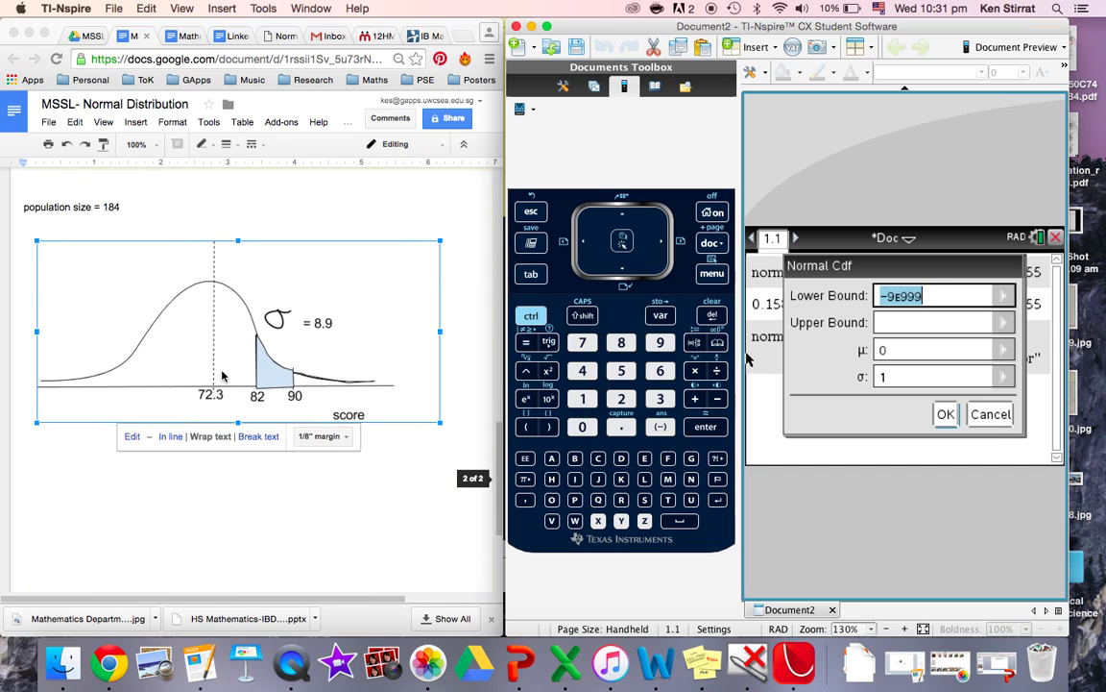
pyautogui.scroll(2, 222, 376)
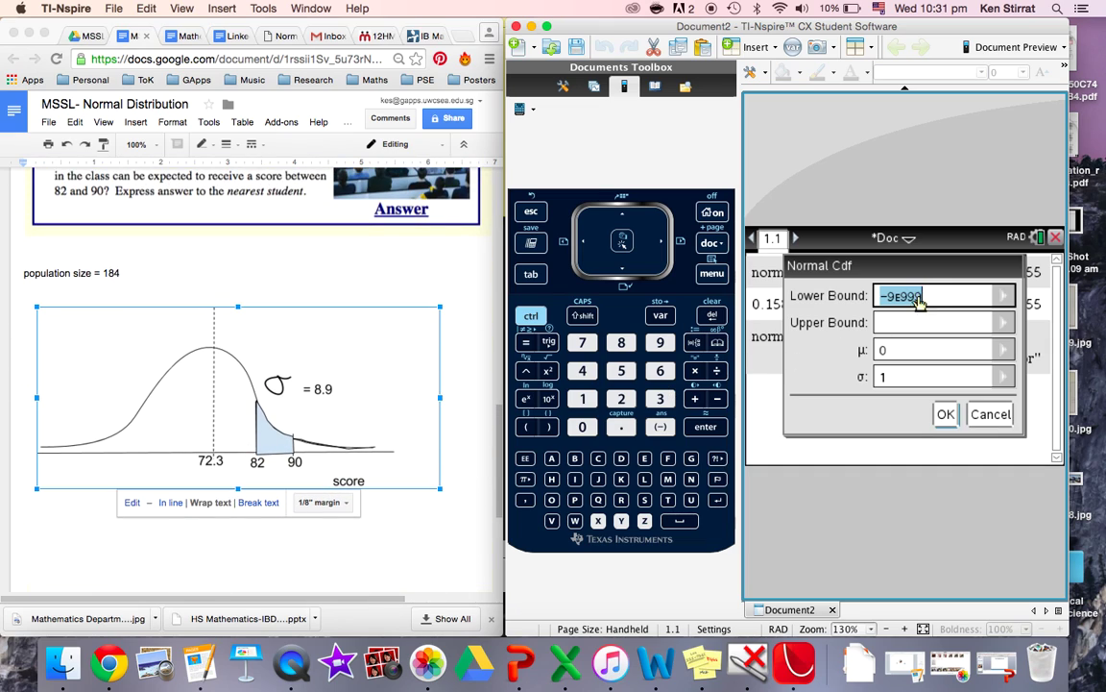
# - Enter bounds 82 to 90, μ 72.3 and σ 8.9, giving 0.114518
pyautogui.write('82')
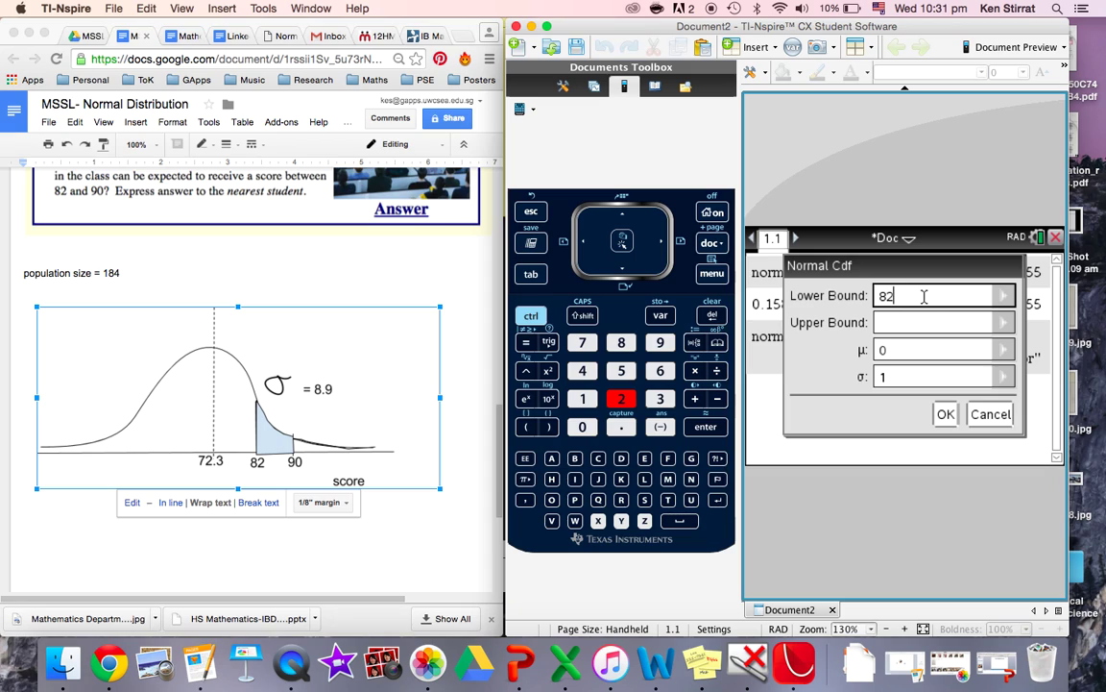
pyautogui.click(908, 325)
pyautogui.write('90')
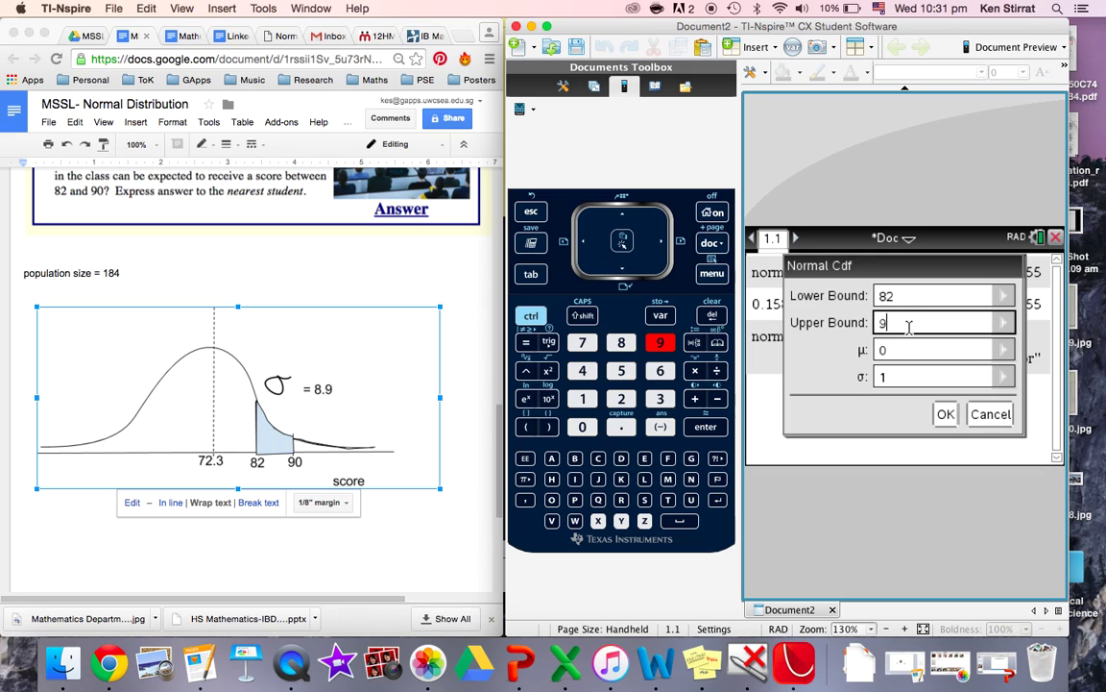
pyautogui.click(890, 352)
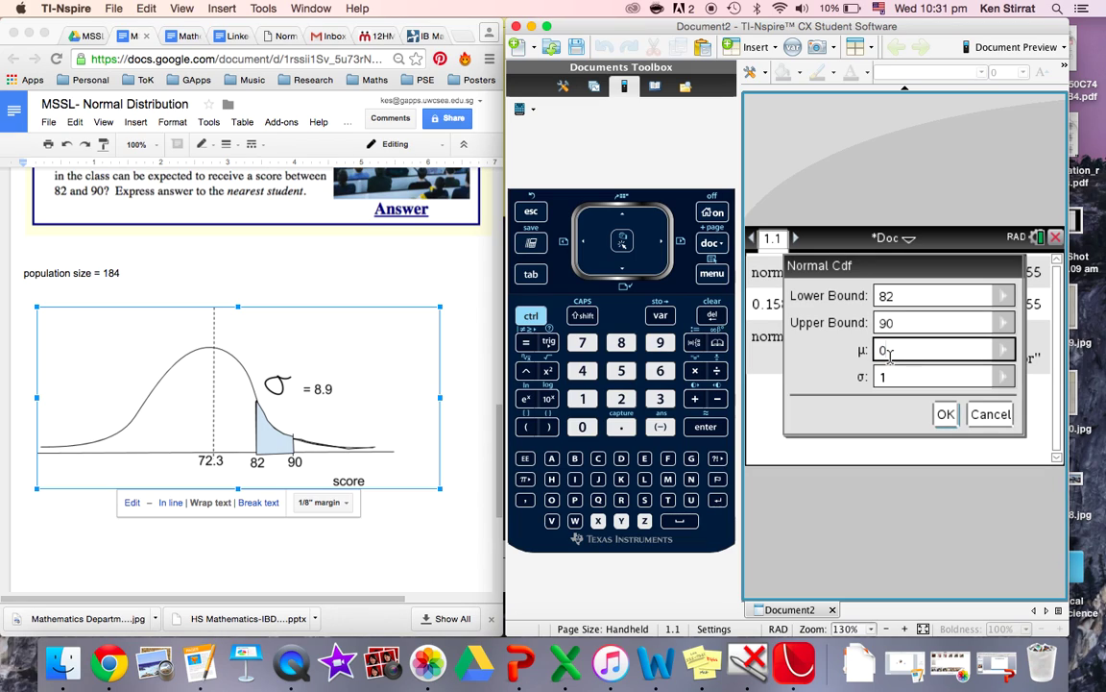
pyautogui.press('BackSpace')
pyautogui.write('7')
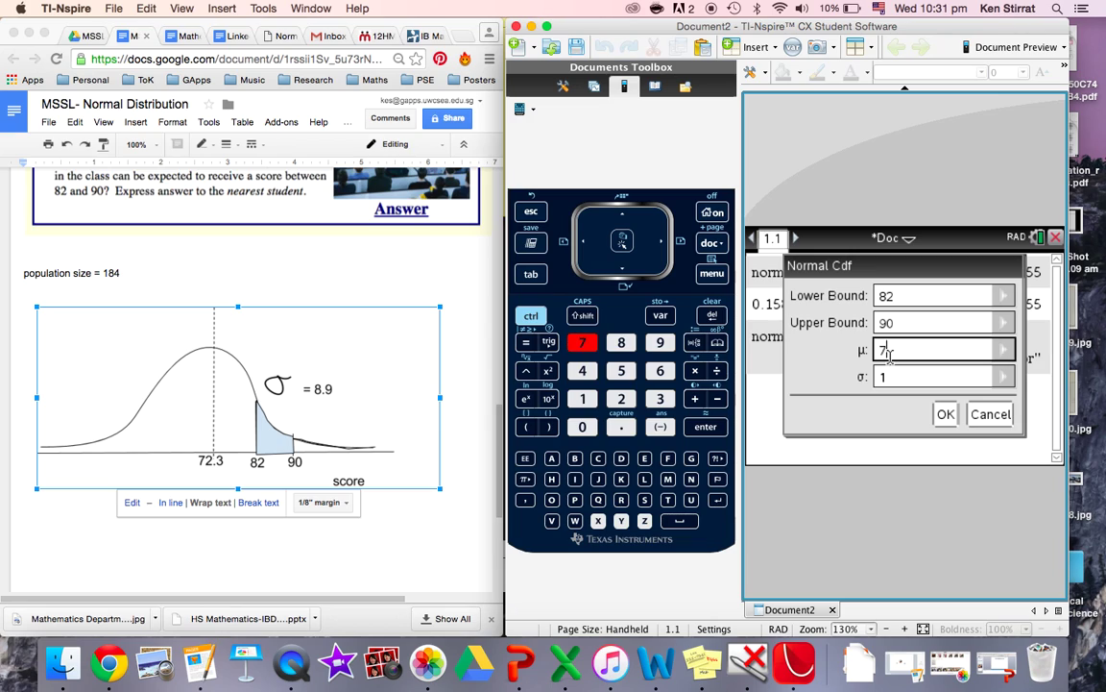
pyautogui.write('2.3')
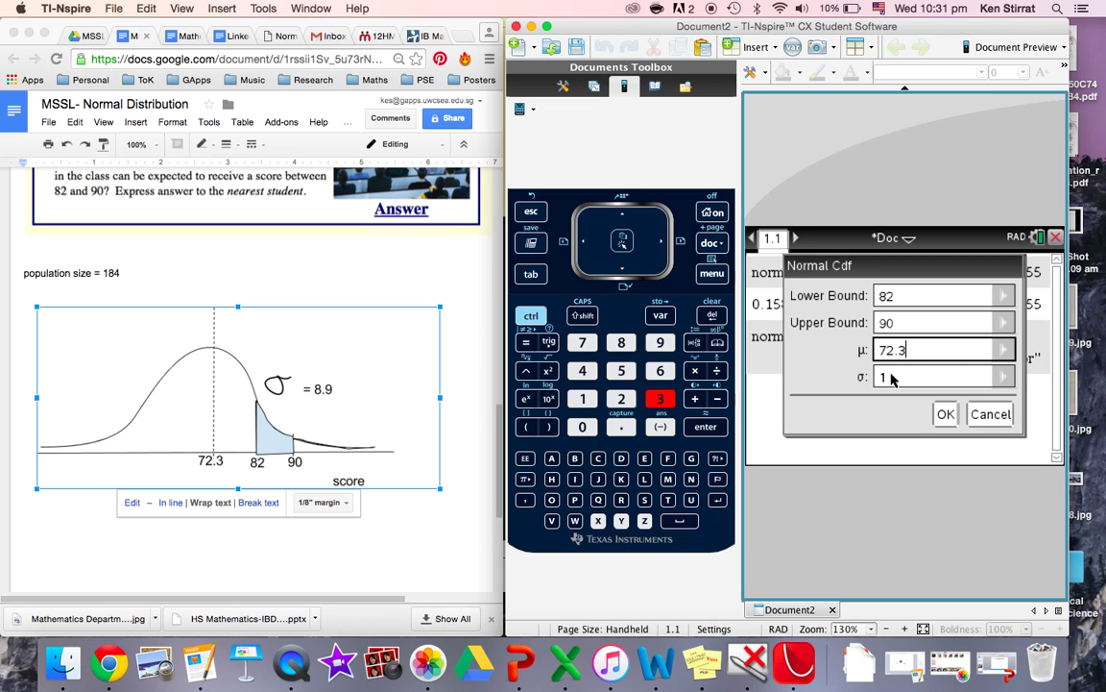
pyautogui.click(891, 378)
pyautogui.press('BackSpace')
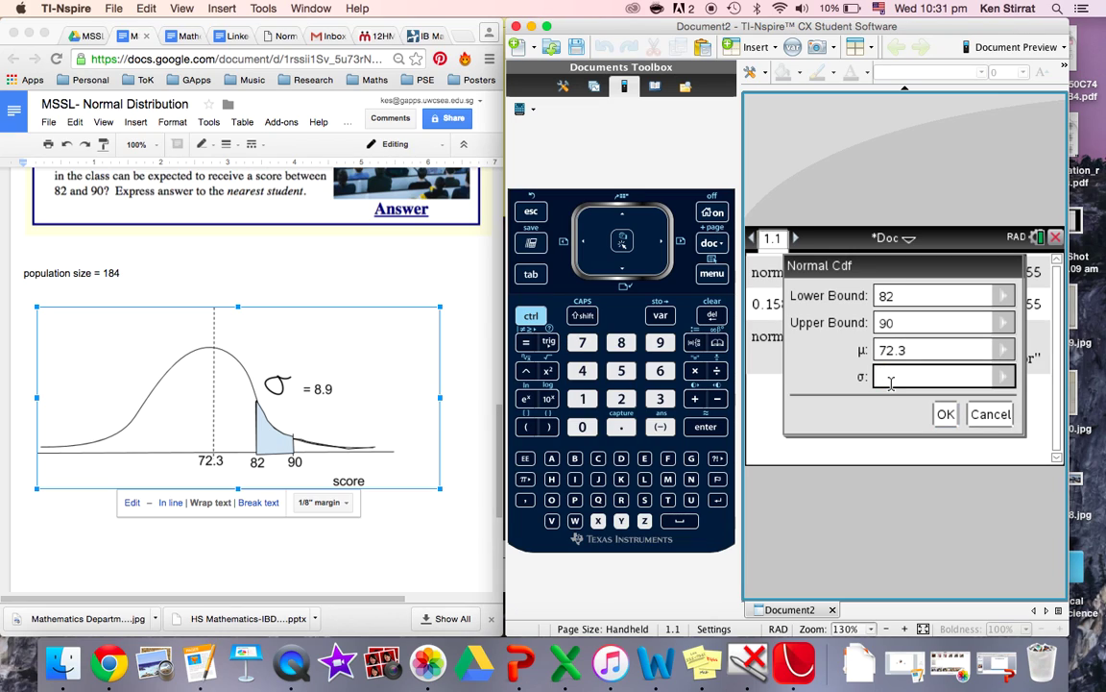
pyautogui.write('8.9')
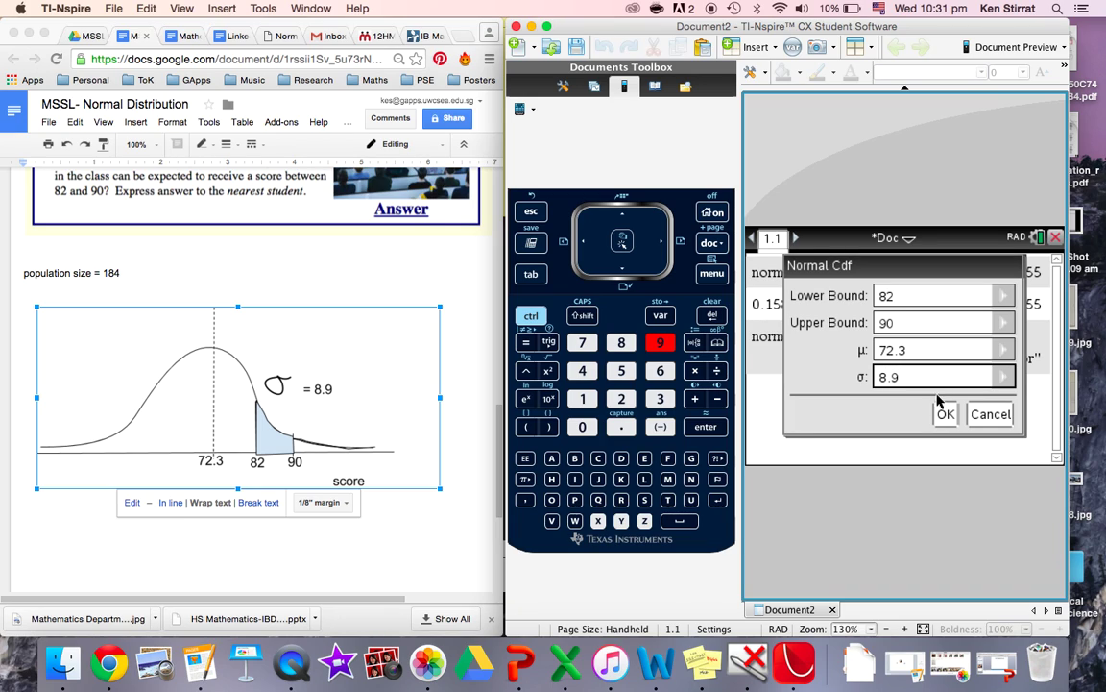
pyautogui.click(946, 415)
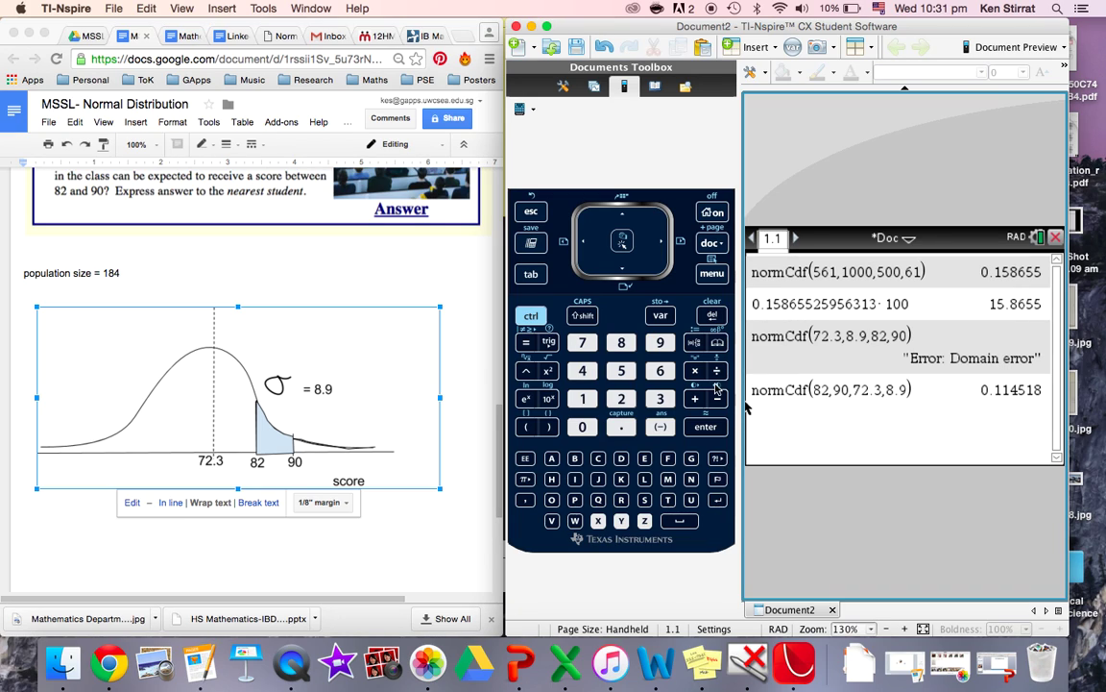
# - Multiply the 0.114518 result by 100 to get 11.4518 percent
pyautogui.write('*100')
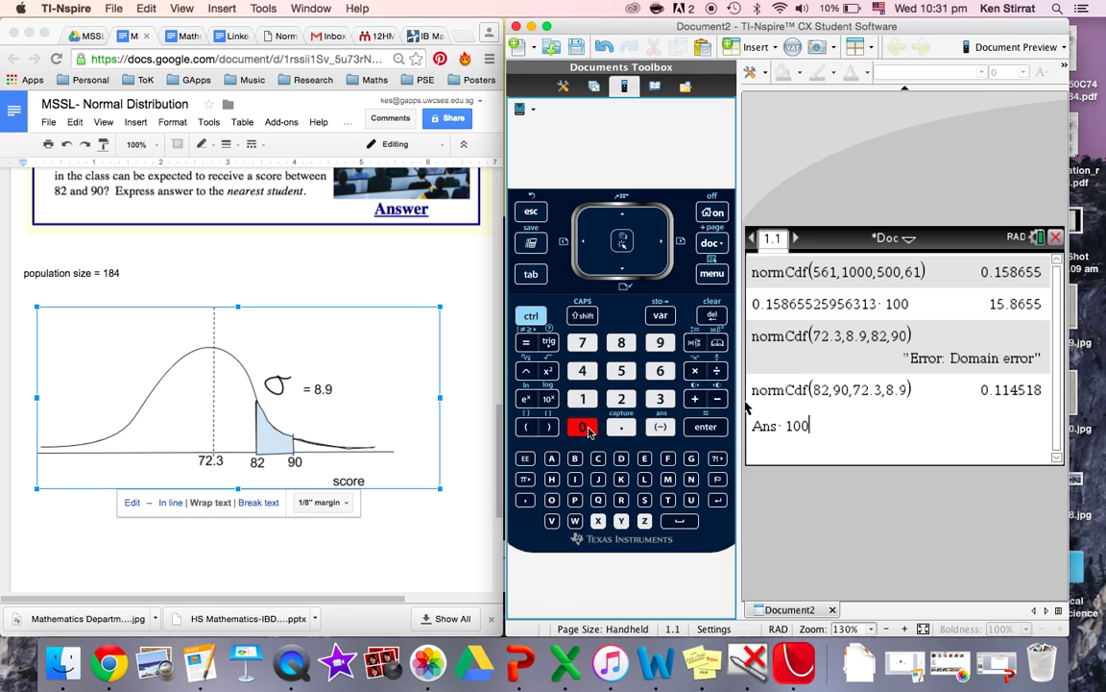
pyautogui.click(706, 429)
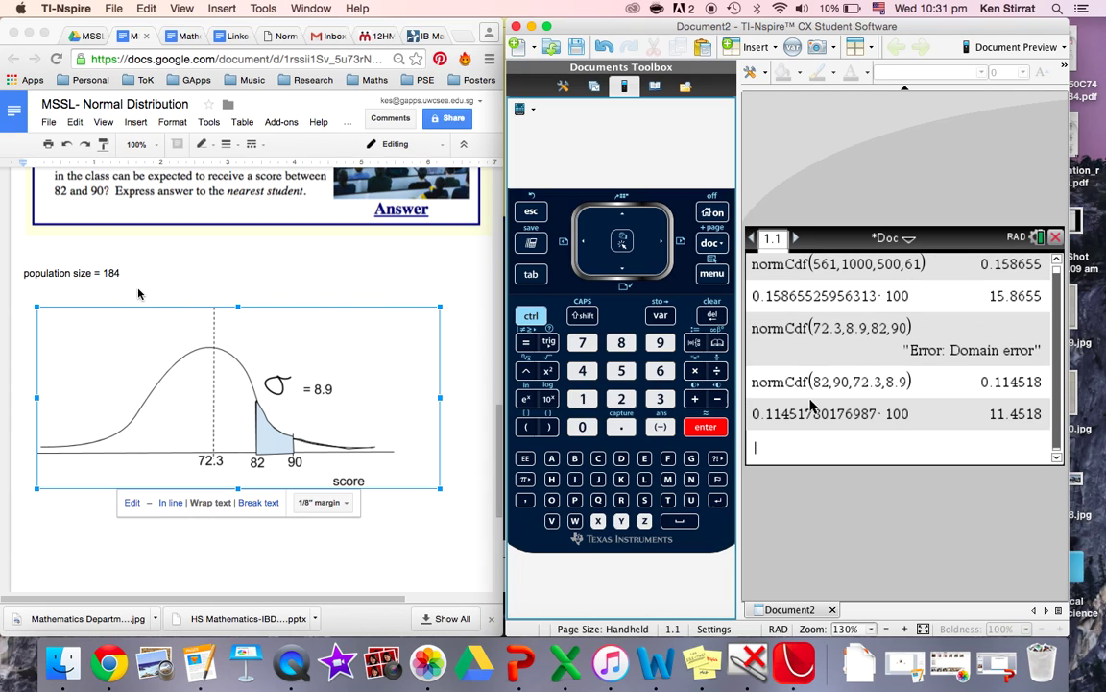
# - Below 'population size = 184', write that 11.45 % of students score between 82 and 90, then 11.45/100
pyautogui.click(65, 470)
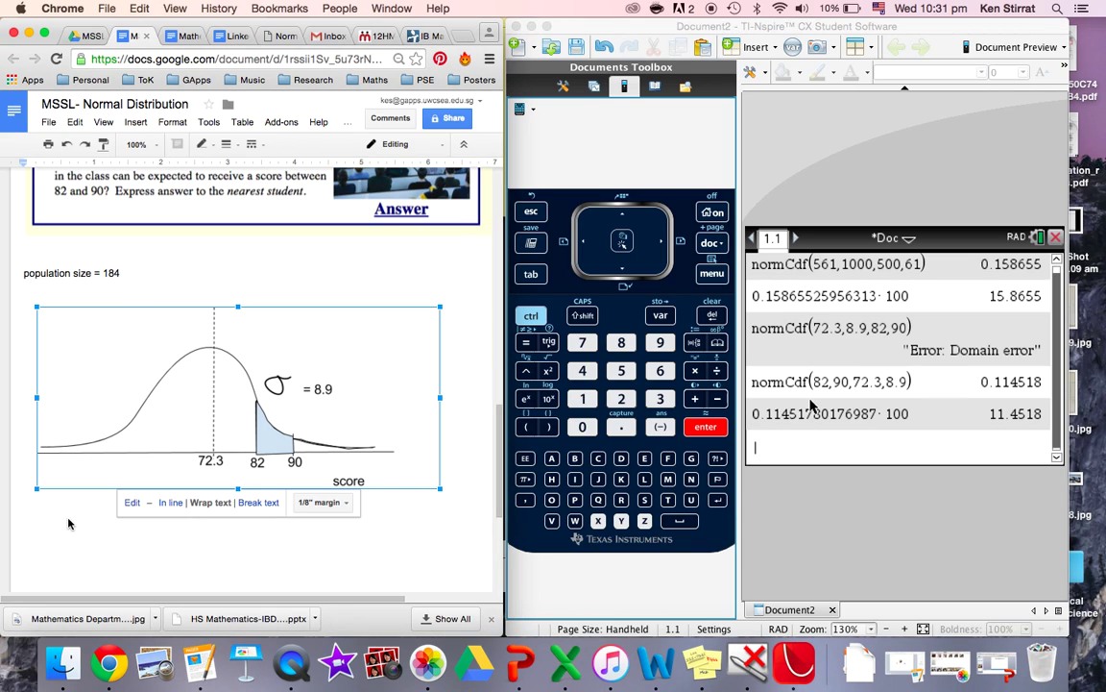
pyautogui.click(142, 276)
pyautogui.press('Return')
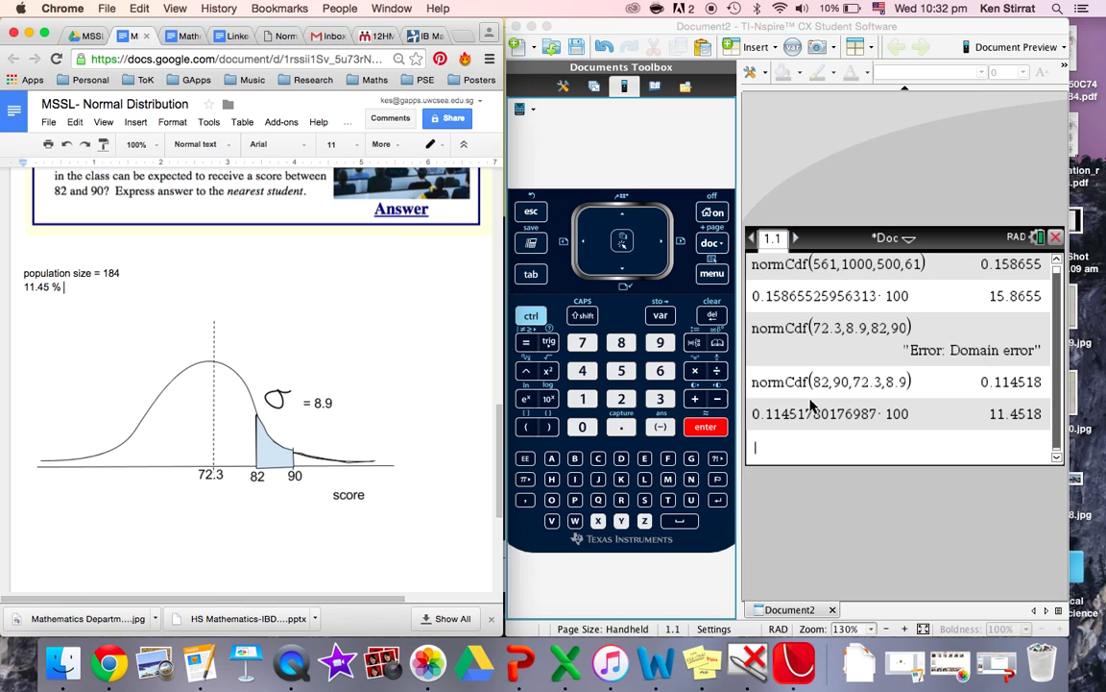
pyautogui.write('all students wills core betwee')
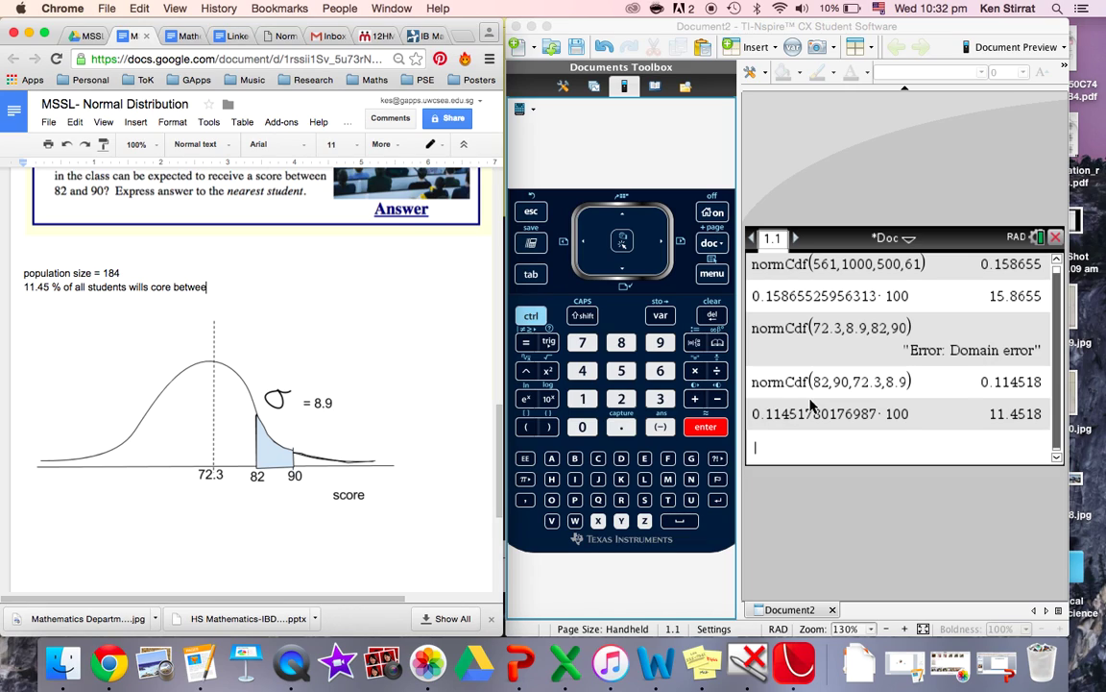
pyautogui.write('n 82 and 90.')
pyautogui.scroll(3, 194, 321)
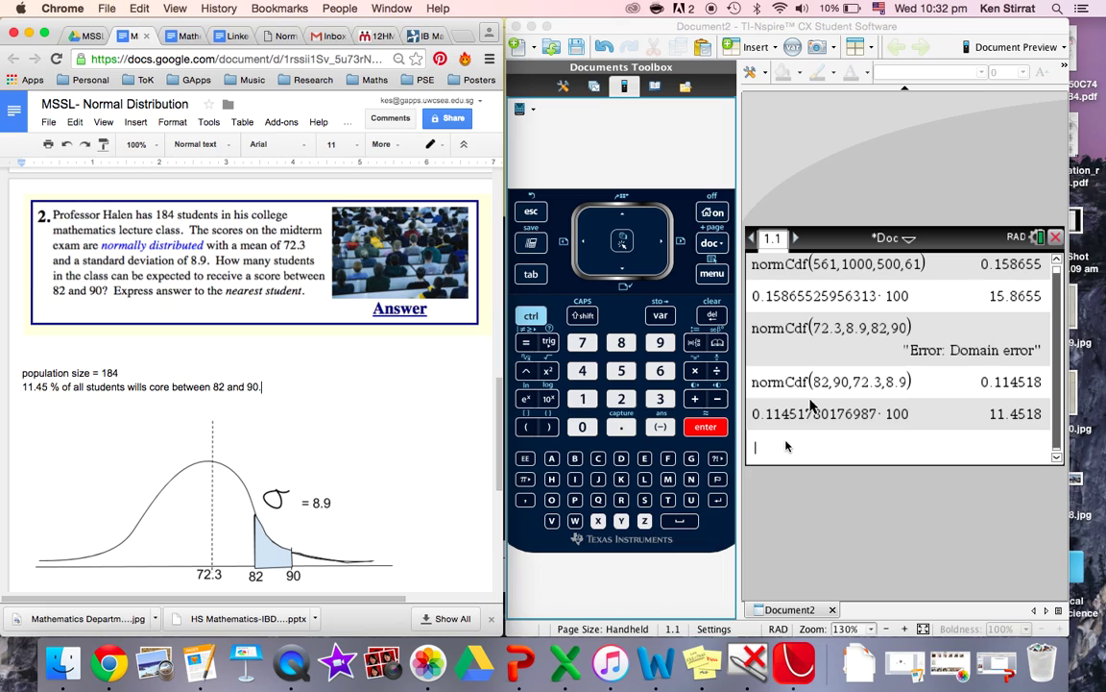
pyautogui.write('11.45/100')
# - Evaluate 11.45/100*184 on the calculator, giving 21.068 students
pyautogui.click(758, 447)
pyautogui.write('11.45/1')
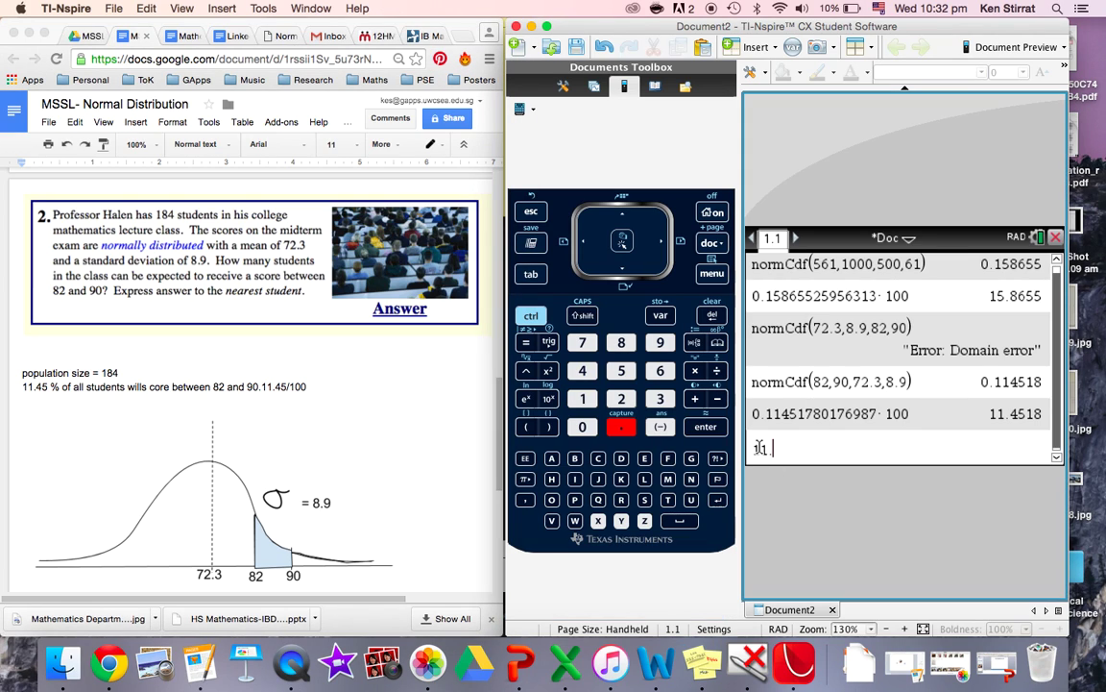
pyautogui.write('00')
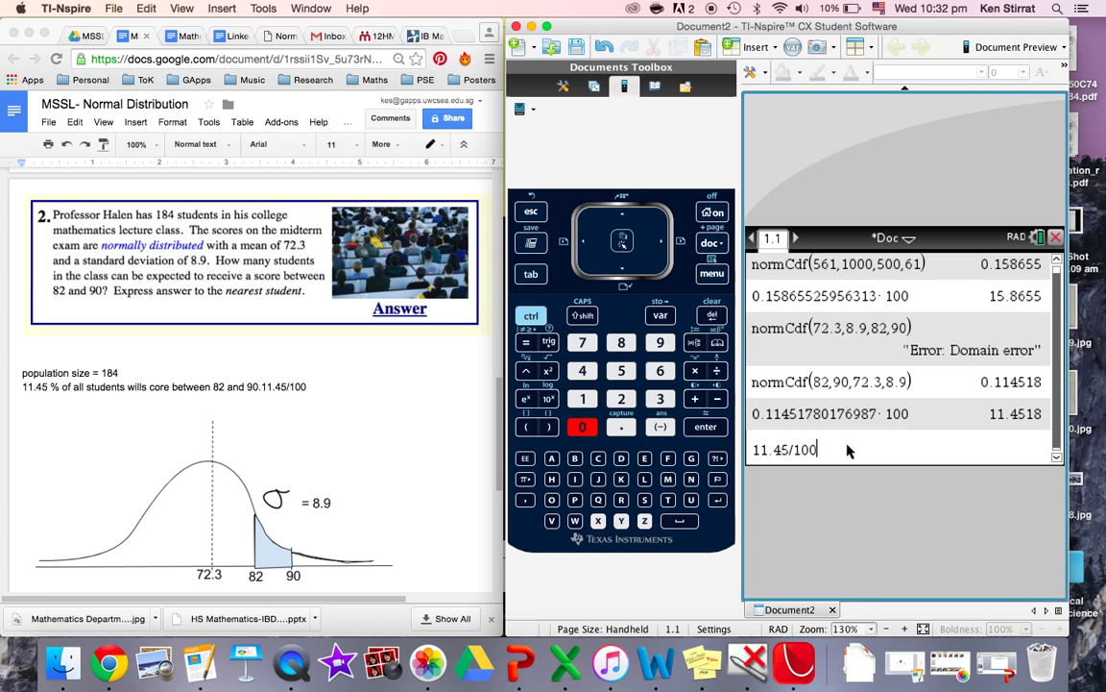
pyautogui.write('*')
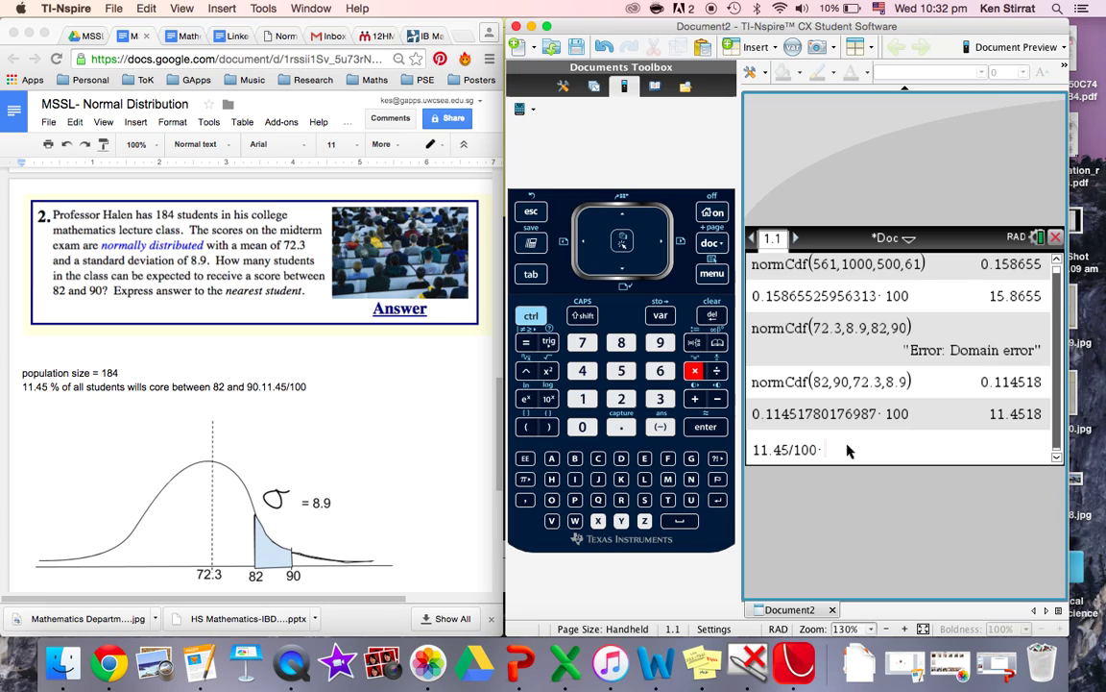
pyautogui.write('184')
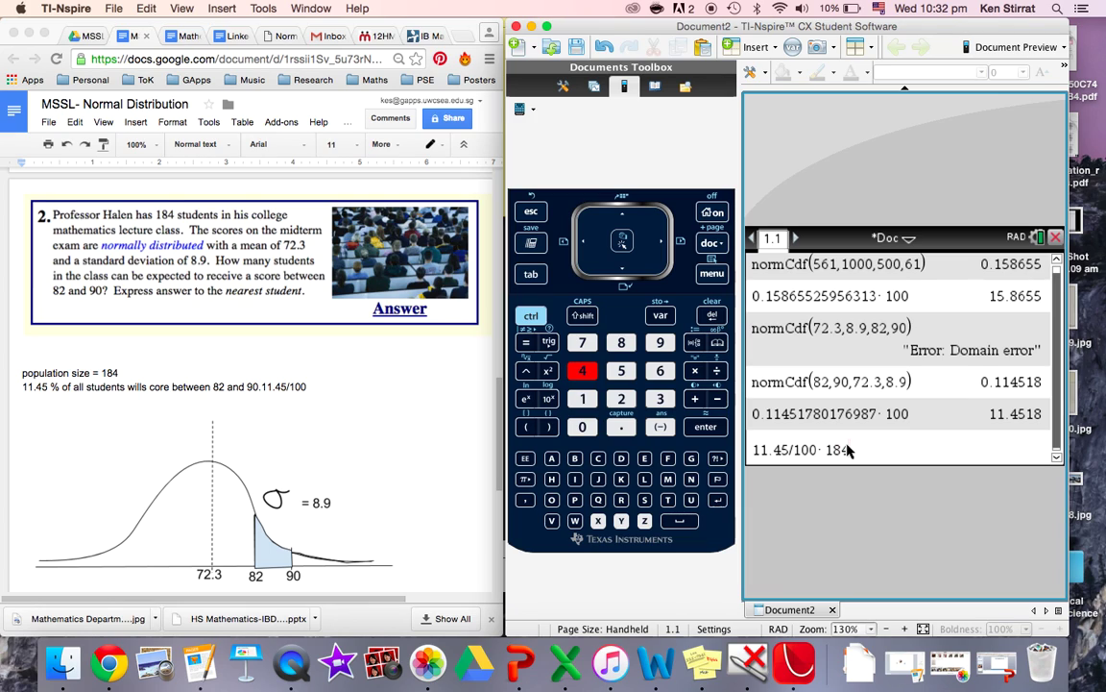
pyautogui.press('Return')
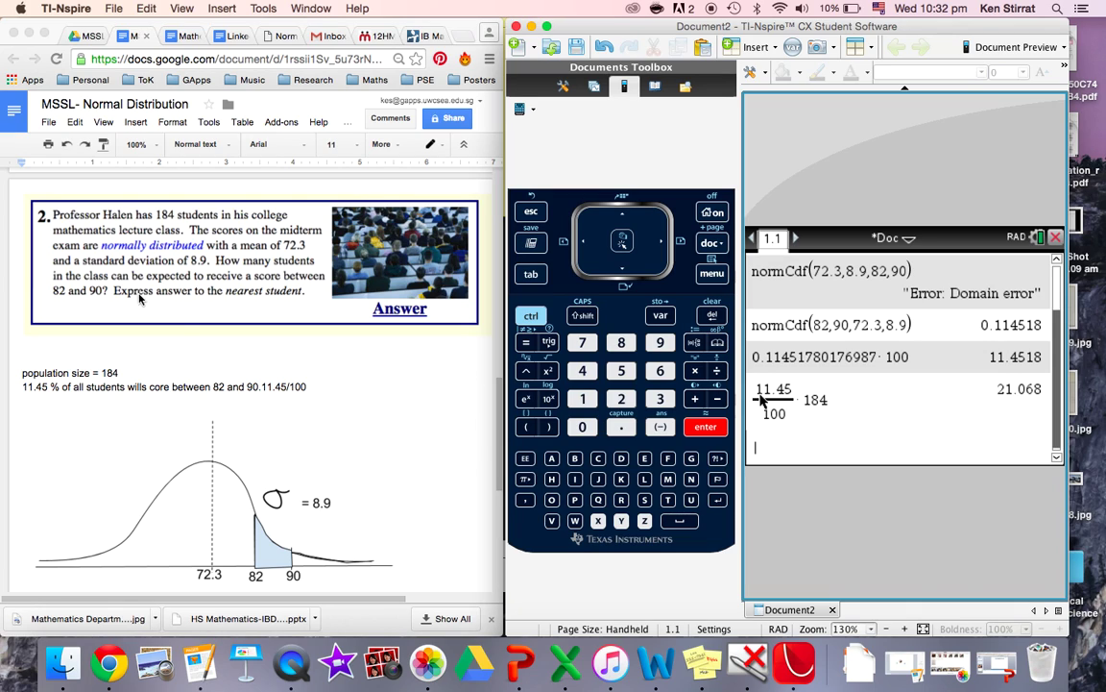
# - Add a new line '21 students' below the 11.45/100 line as the final answer
pyautogui.click(310, 388)
pyautogui.press('Return')
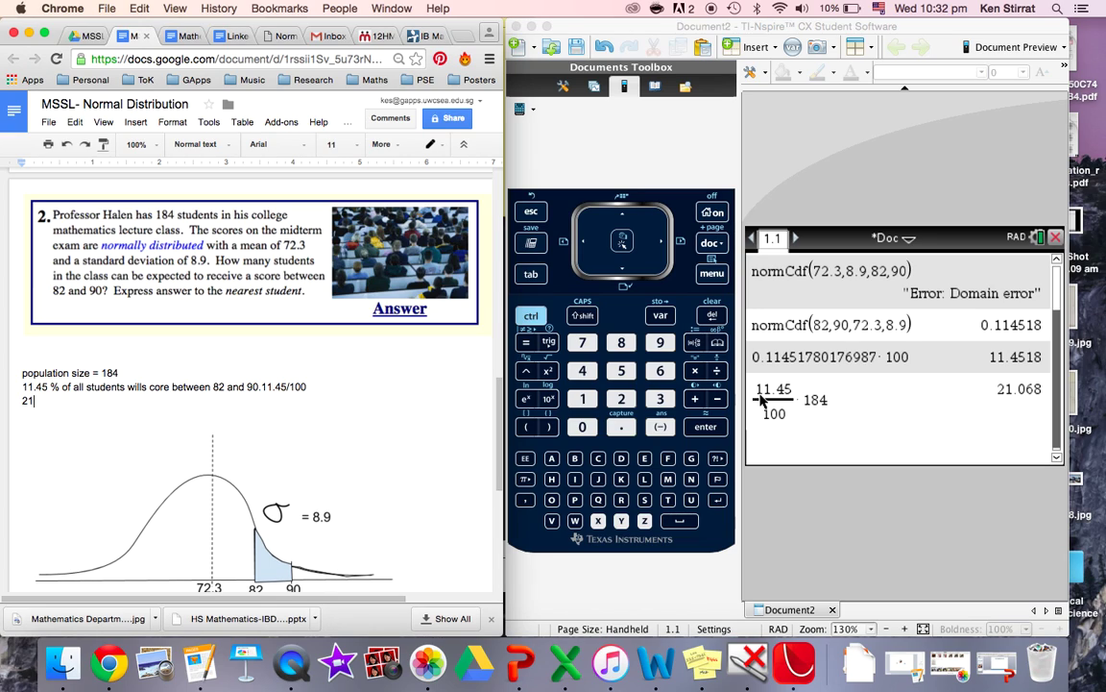
pyautogui.write('21 students')
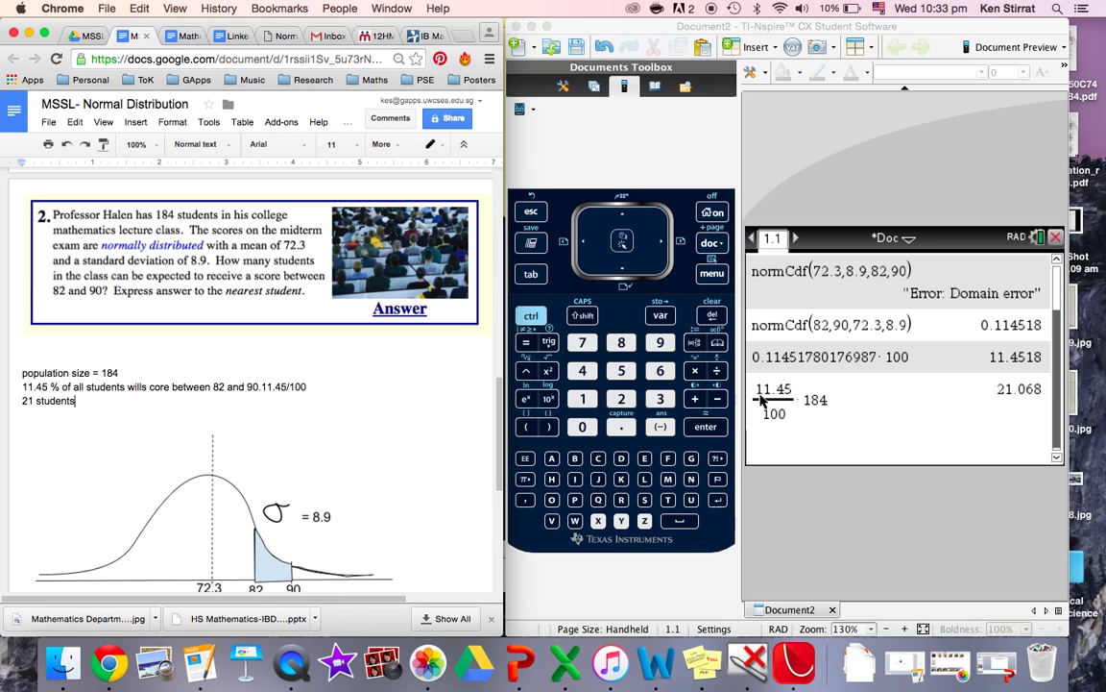